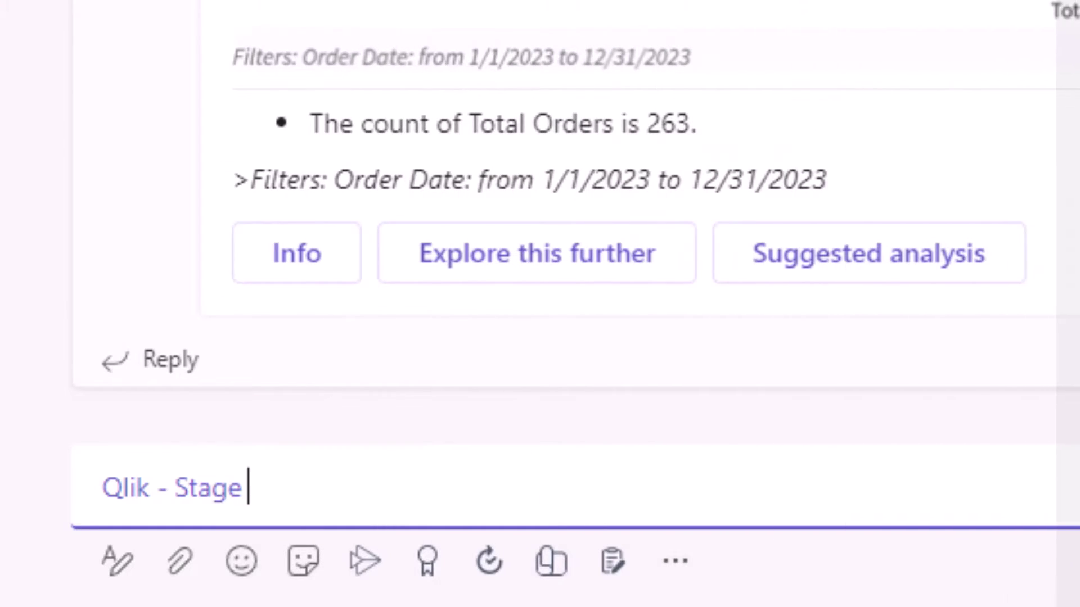
Ask the Qlik - Stage bot for total orders this year by type, then for a status report
{"action": "type", "text": "what are my total orders this year by type"}
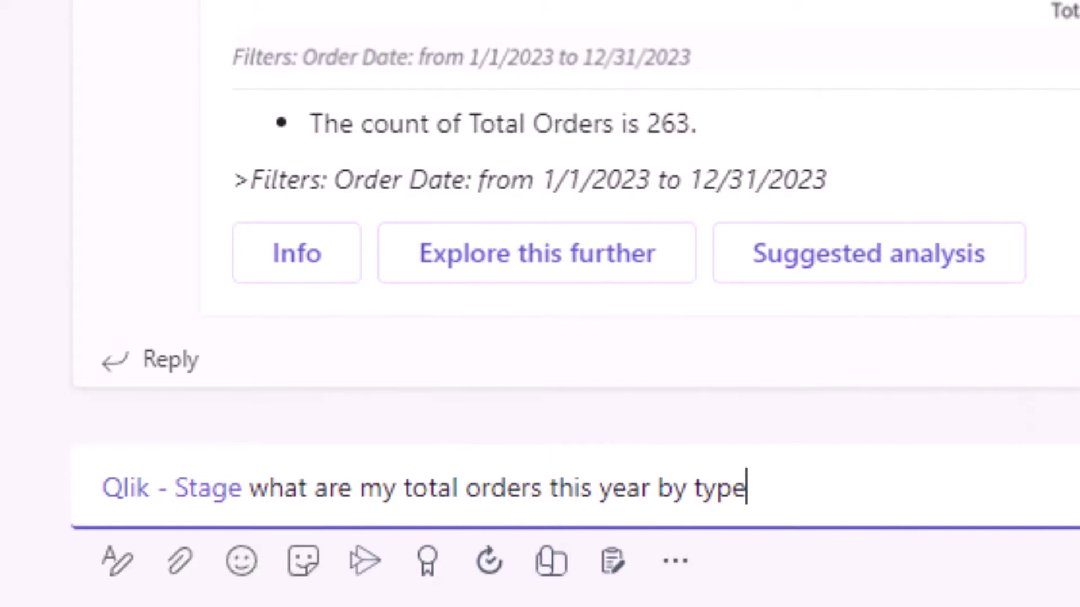
{"action": "key", "text": "Return"}
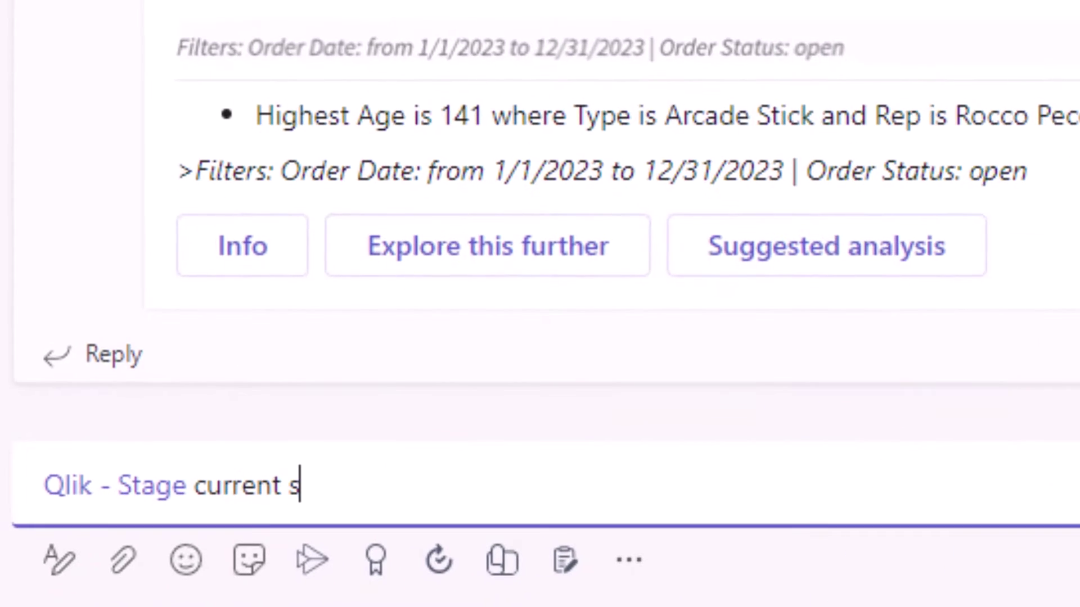
{"action": "type", "text": "tatus report"}
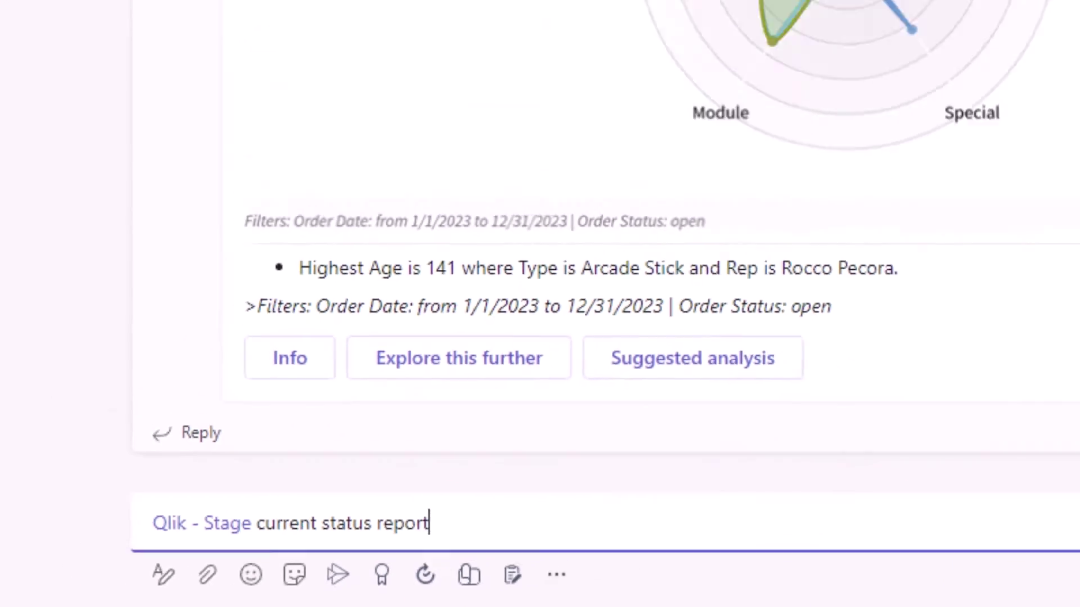
{"action": "key", "text": "Return"}
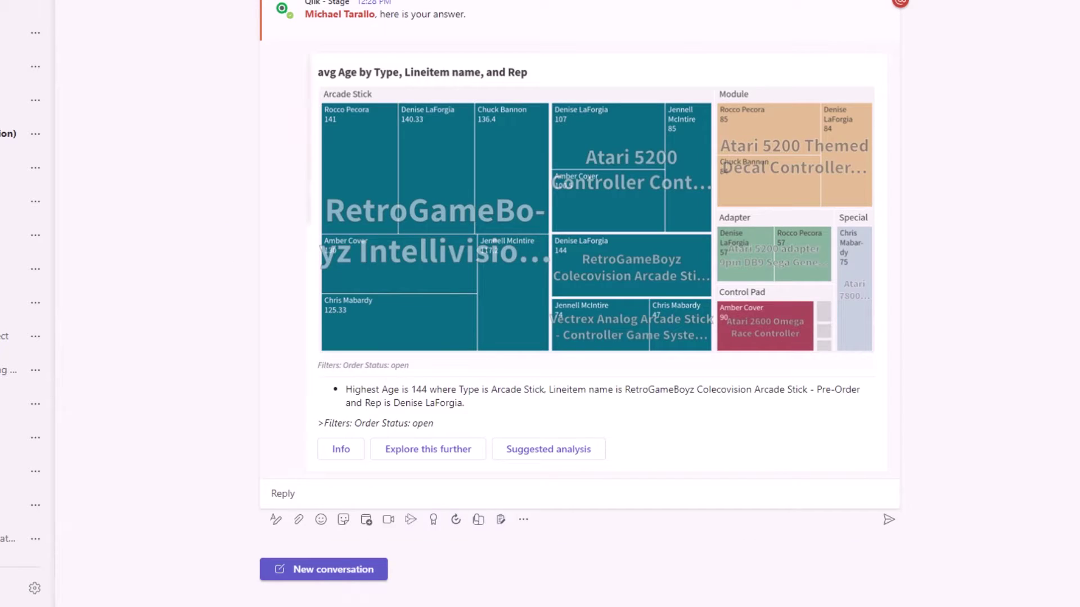
{"action": "left_click", "coordinate": [281, 494]}
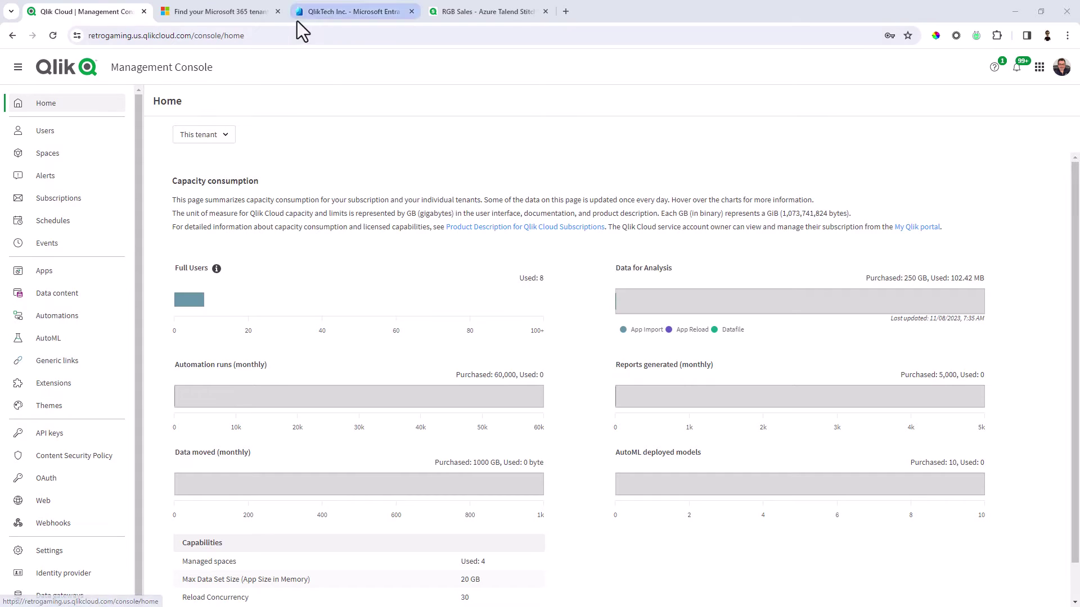
Read the Microsoft Learn article on finding the tenant ID, then return to the console Home page
{"action": "left_click", "coordinate": [193, 11]}
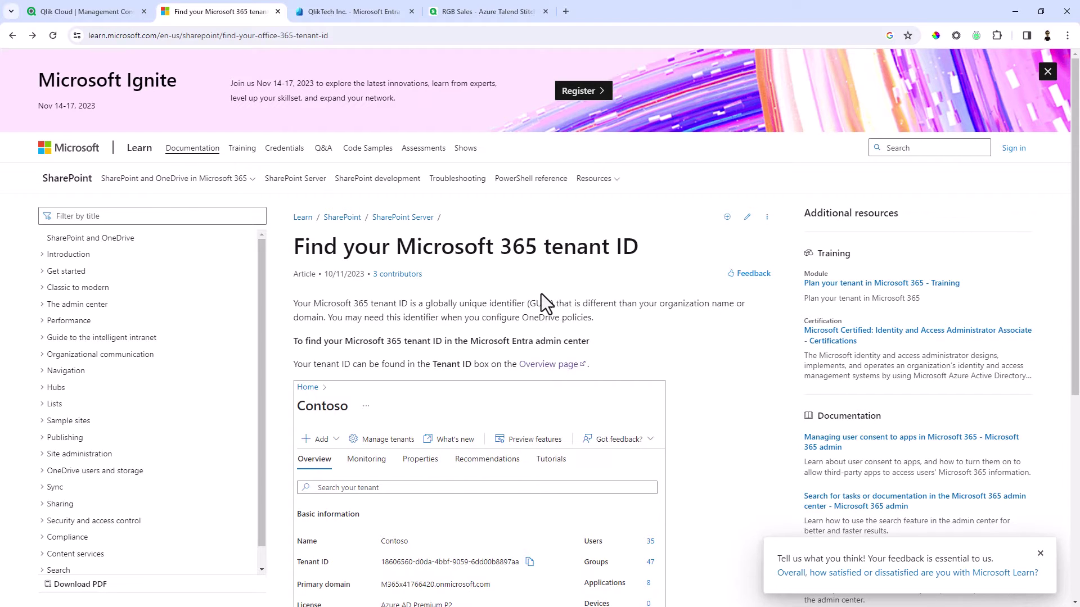
{"action": "left_click", "coordinate": [67, 8]}
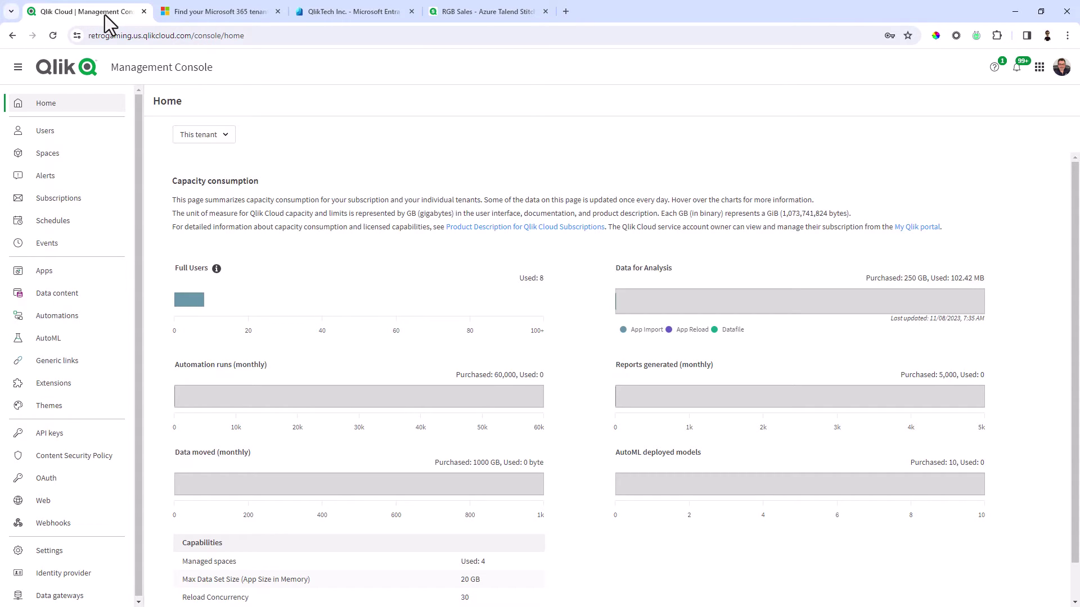
Paste the tenant ID into Microsoft 365 tenants under Collaboration platforms, save, and open Users
{"action": "left_click_drag", "start_coordinate": [135, 131], "coordinate": [142, 160]}
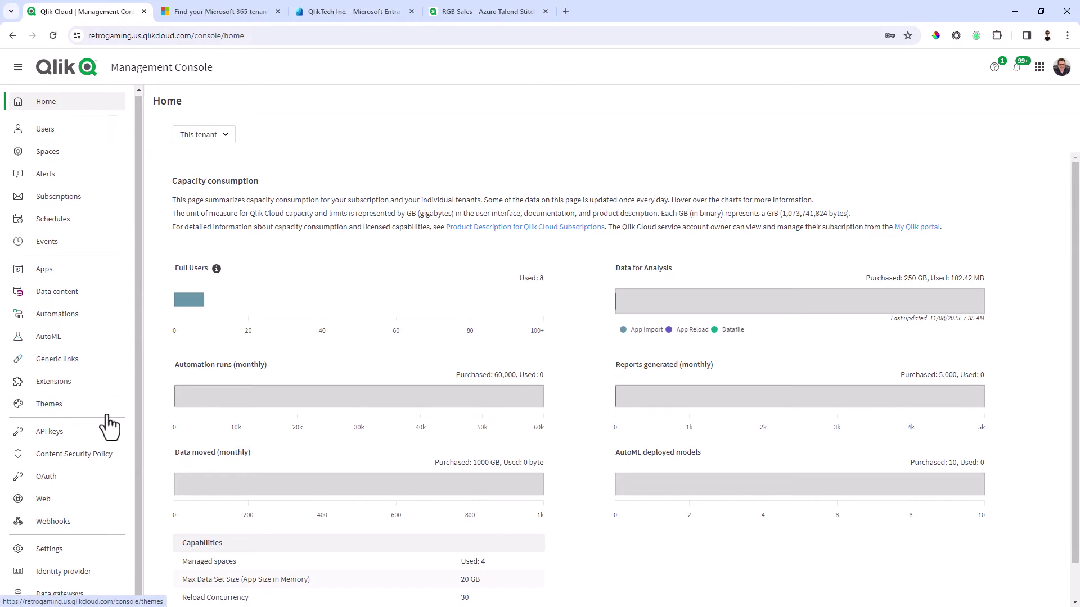
{"action": "left_click", "coordinate": [55, 551]}
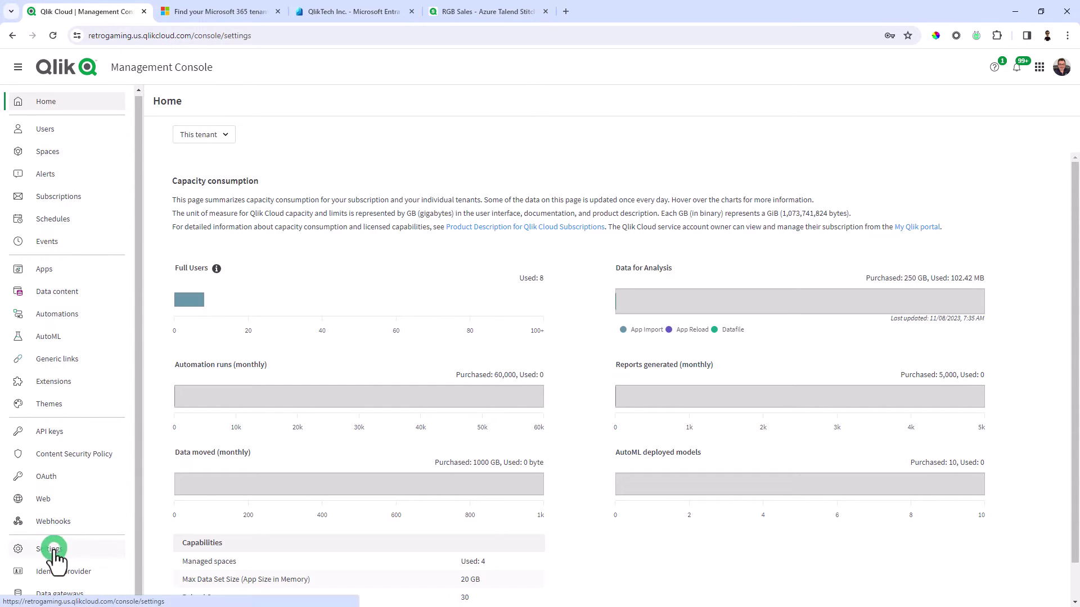
{"action": "scroll", "coordinate": [755, 326], "scroll_direction": "down", "scroll_amount": 7}
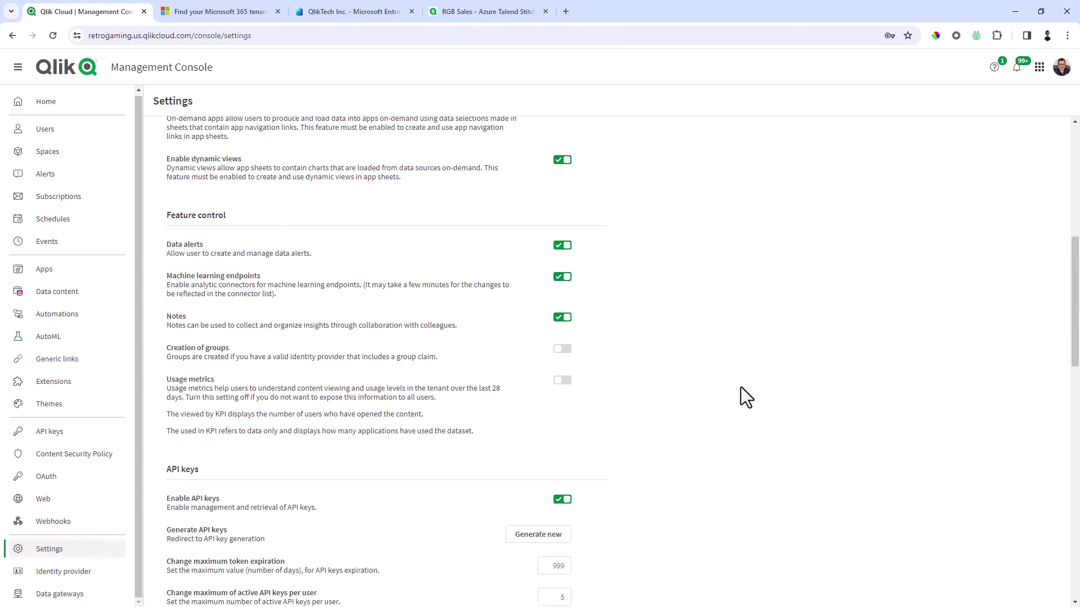
{"action": "scroll", "coordinate": [715, 504], "scroll_direction": "down", "scroll_amount": 15}
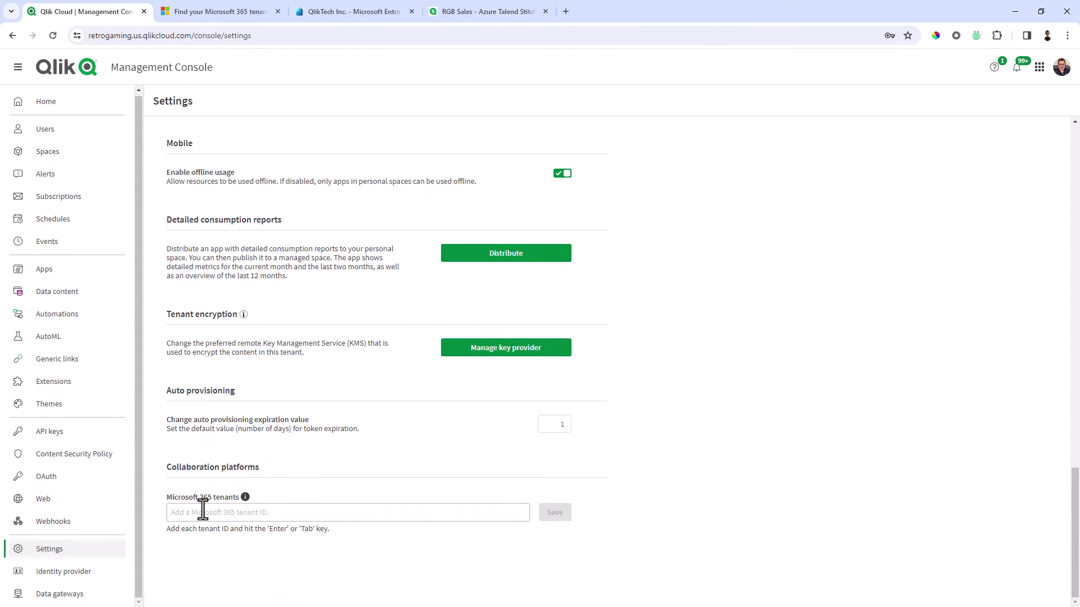
{"action": "mouse_move", "coordinate": [245, 497]}
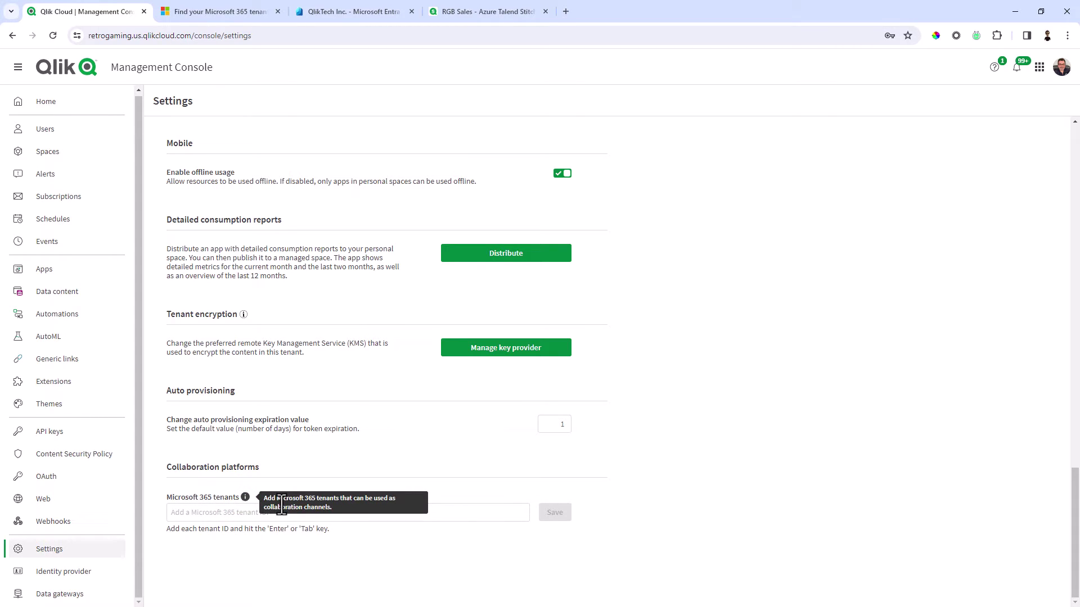
{"action": "left_click", "coordinate": [240, 513]}
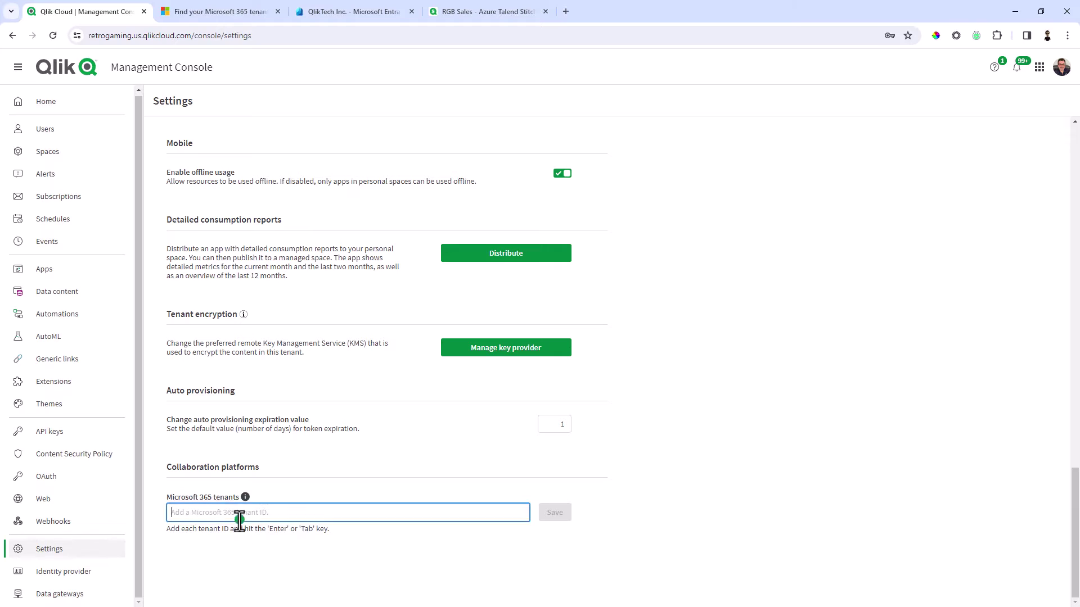
{"action": "key", "text": "ctrl+v"}
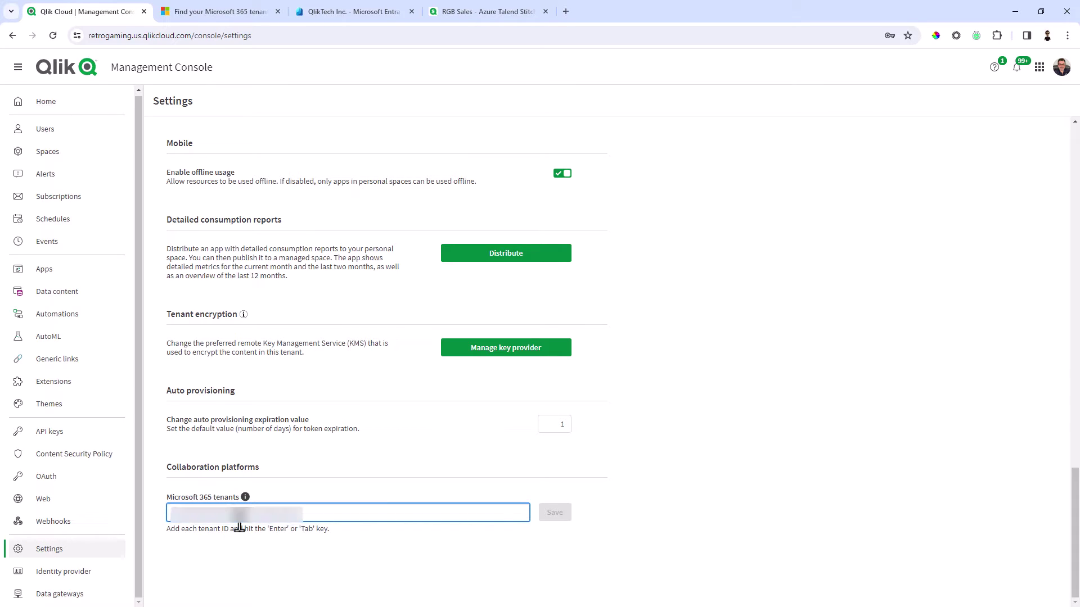
{"action": "key", "text": "Return"}
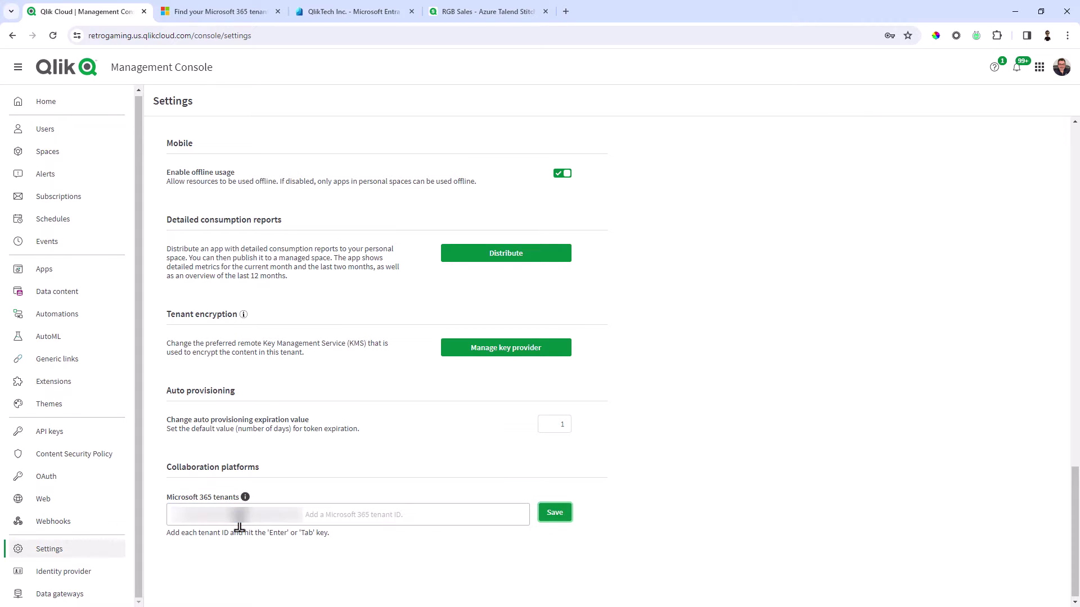
{"action": "left_click", "coordinate": [557, 514]}
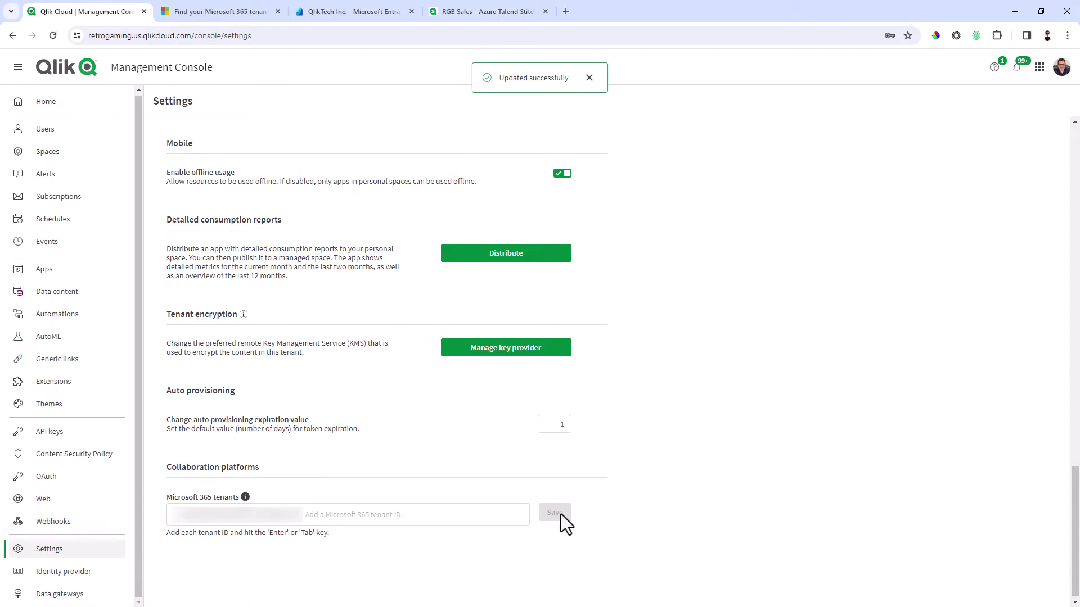
{"action": "left_click", "coordinate": [51, 131]}
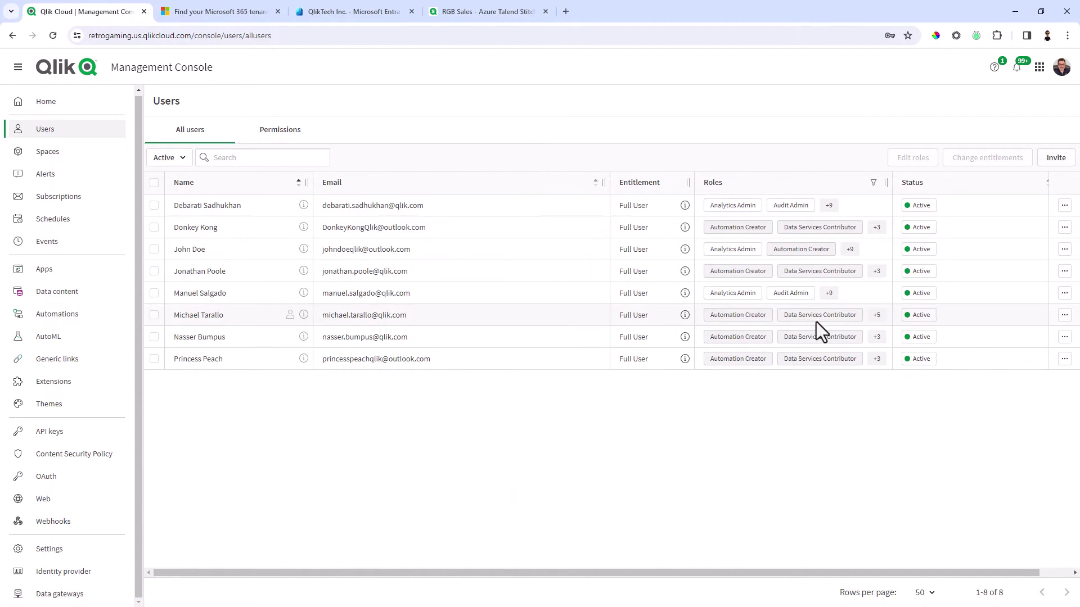
Edit your own user's roles to tick Collaboration Platform User and save
{"action": "left_click", "coordinate": [1064, 315]}
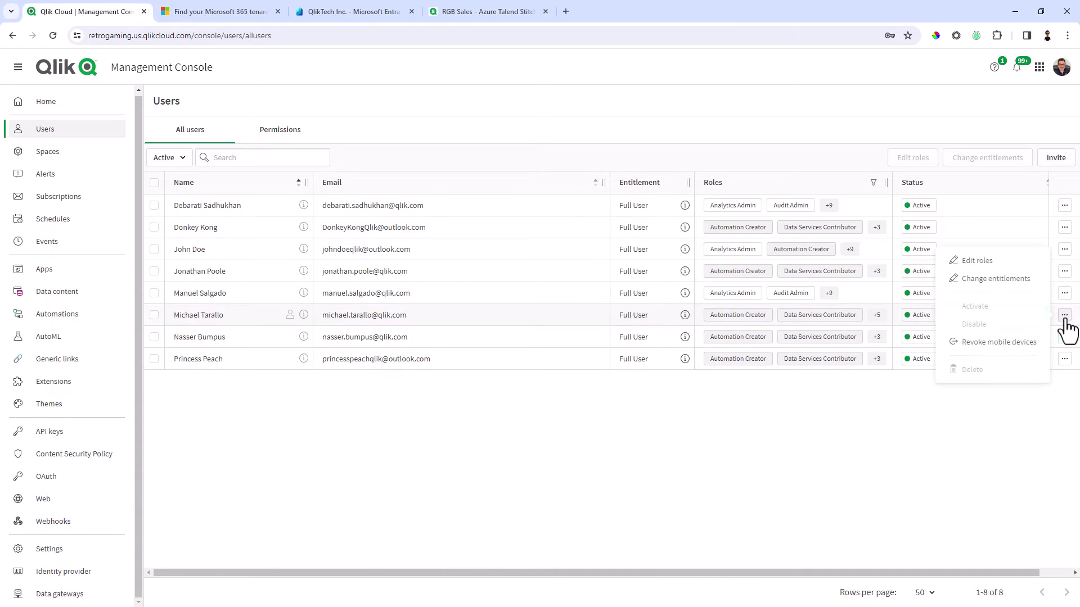
{"action": "left_click", "coordinate": [978, 261]}
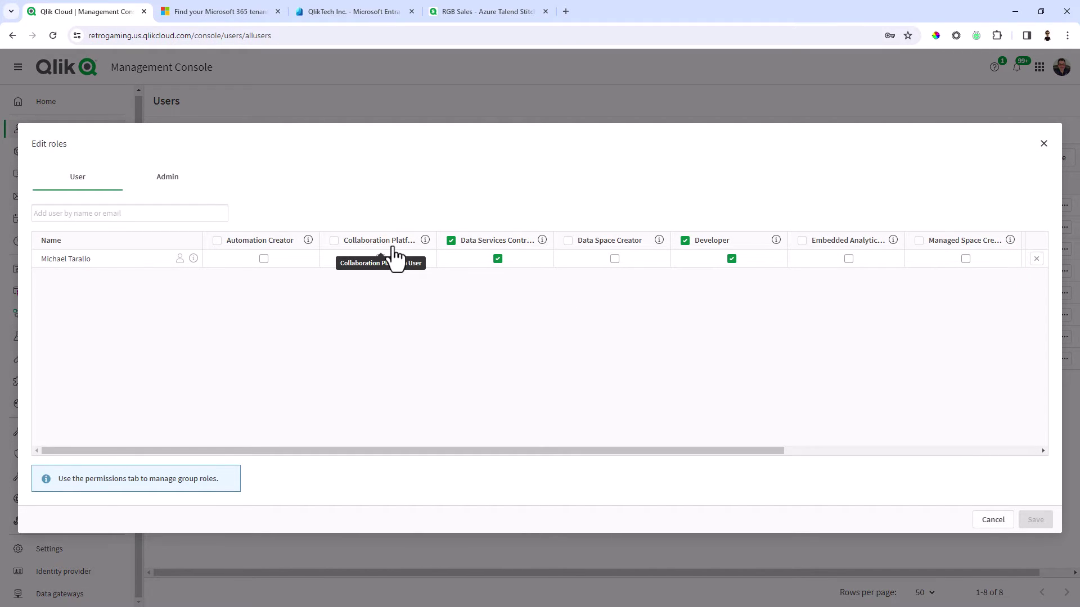
{"action": "left_click", "coordinate": [381, 260]}
{"action": "left_click", "coordinate": [1035, 520]}
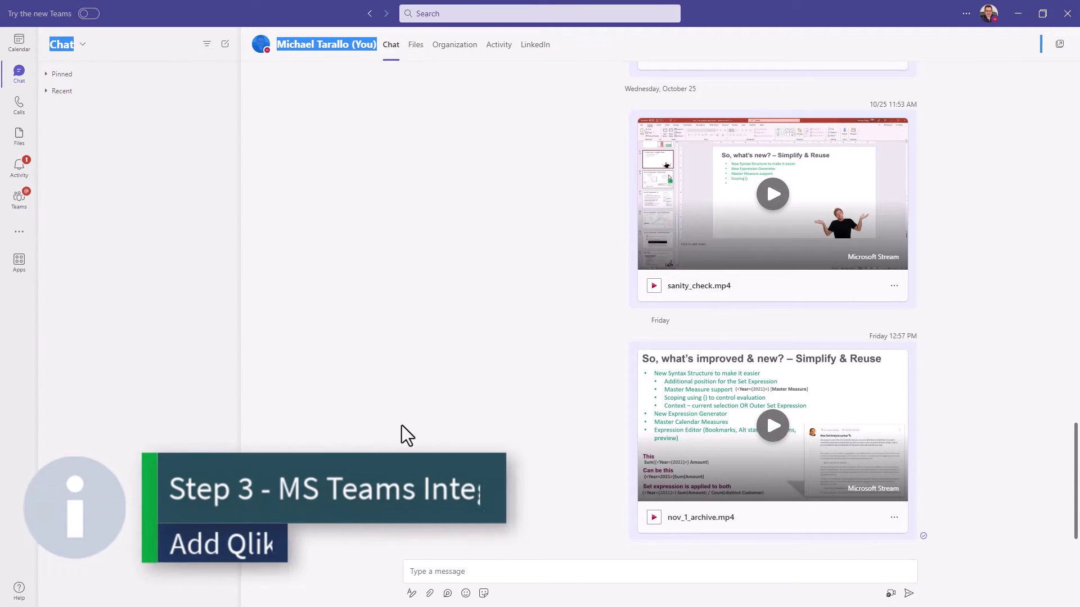
Search the Teams app store for 'qlik' and open the Qlik app's details
{"action": "left_click", "coordinate": [387, 361]}
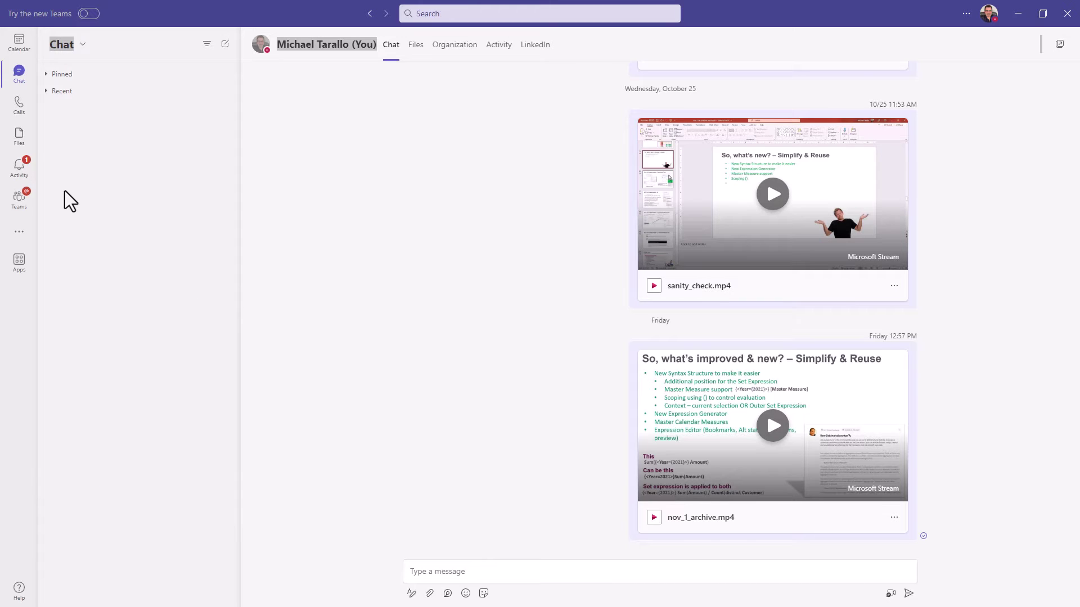
{"action": "left_click", "coordinate": [21, 264]}
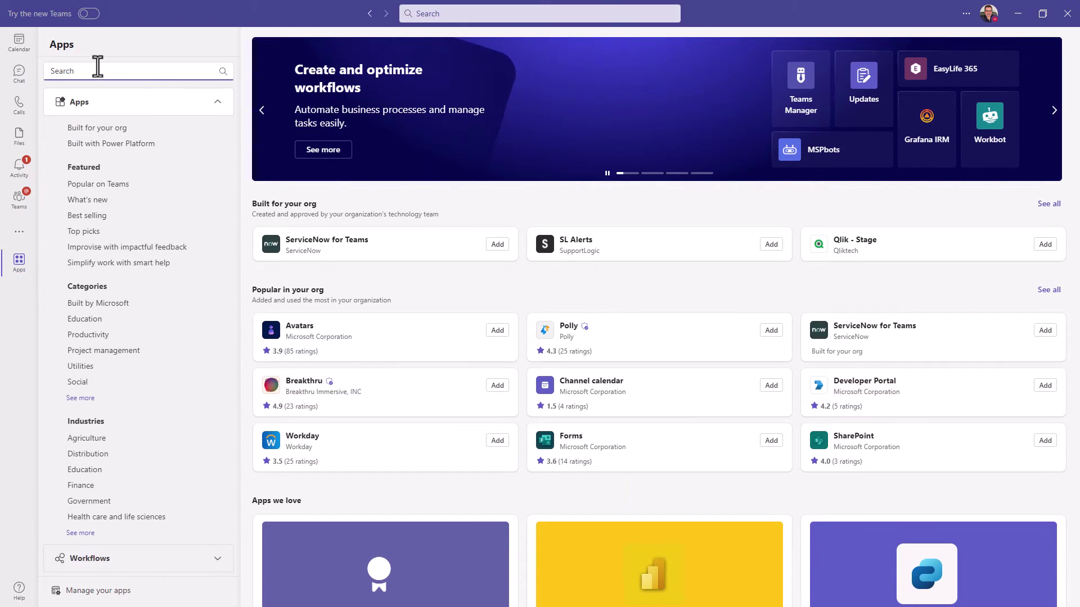
{"action": "left_click", "coordinate": [98, 71]}
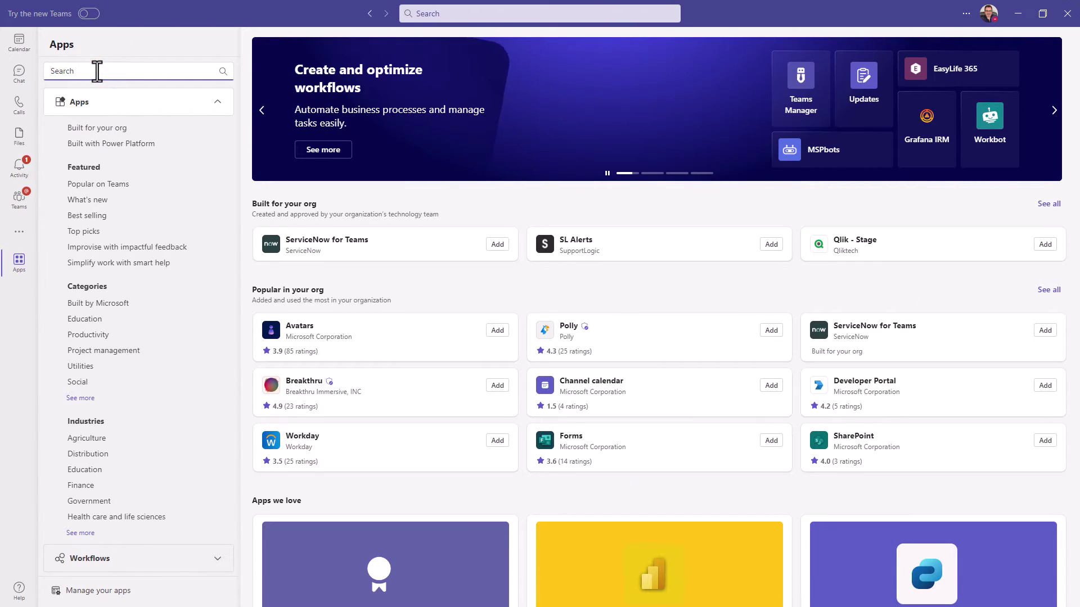
{"action": "type", "text": "qlik"}
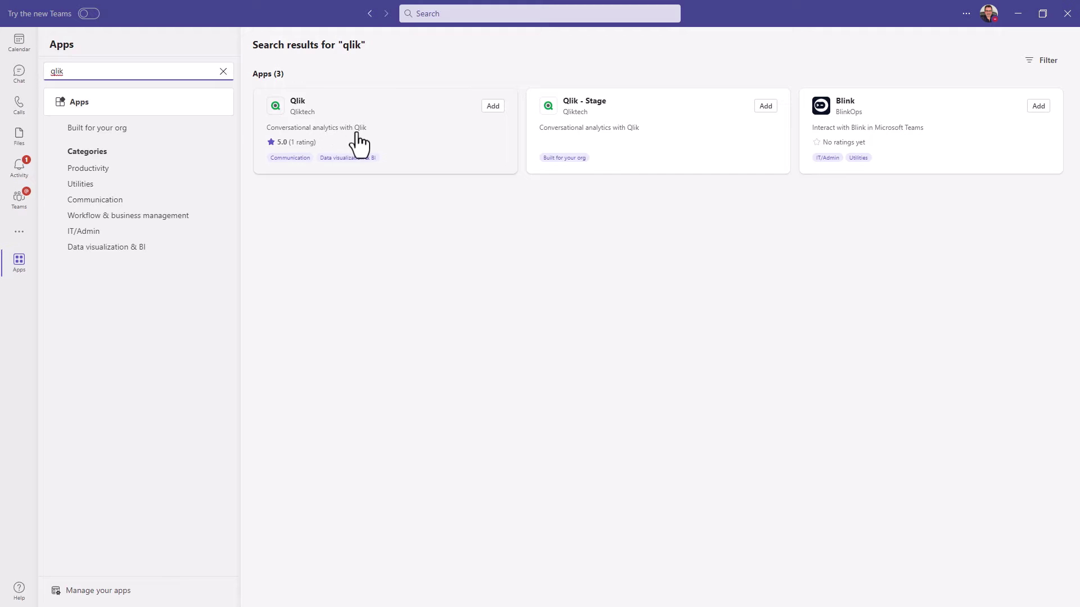
{"action": "left_click", "coordinate": [499, 107]}
{"action": "mouse_move", "coordinate": [426, 161]}
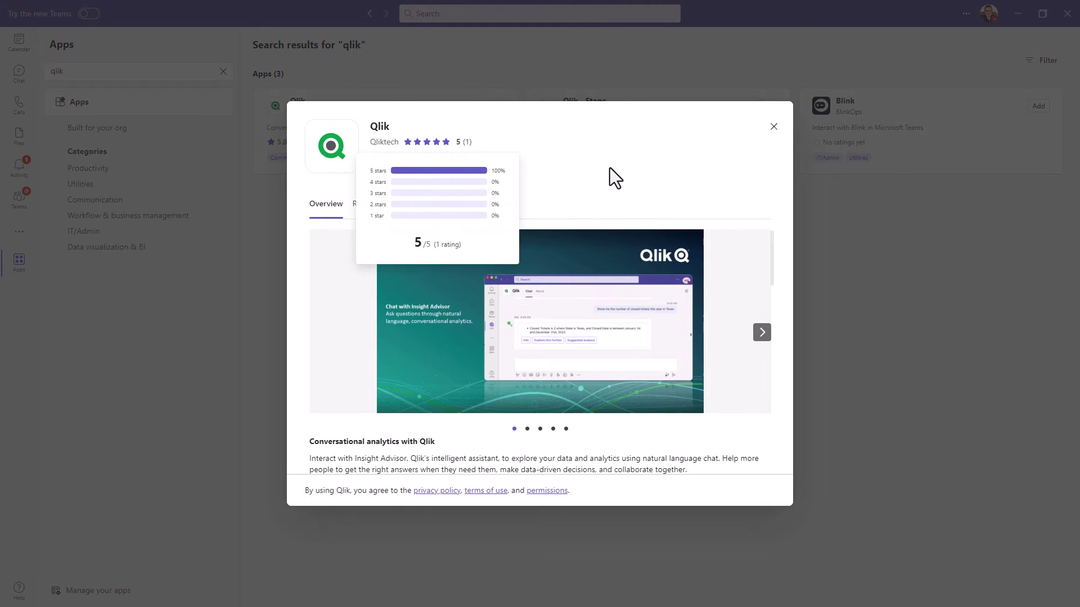
Add the Qlik app to Teams and click into the new Qlik chat's message box
{"action": "left_click", "coordinate": [403, 168]}
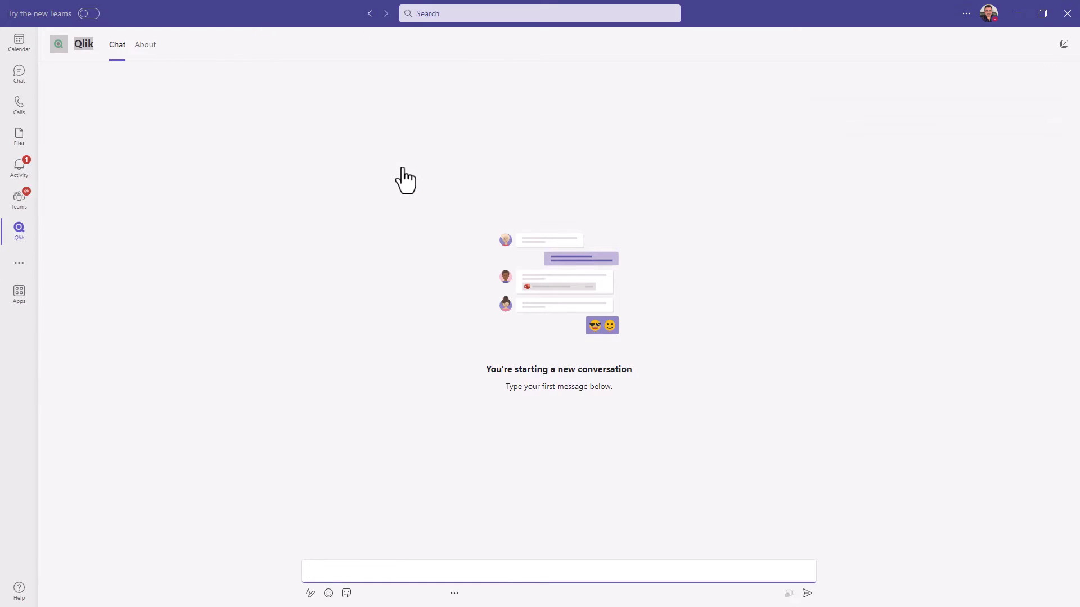
{"action": "left_click", "coordinate": [639, 508]}
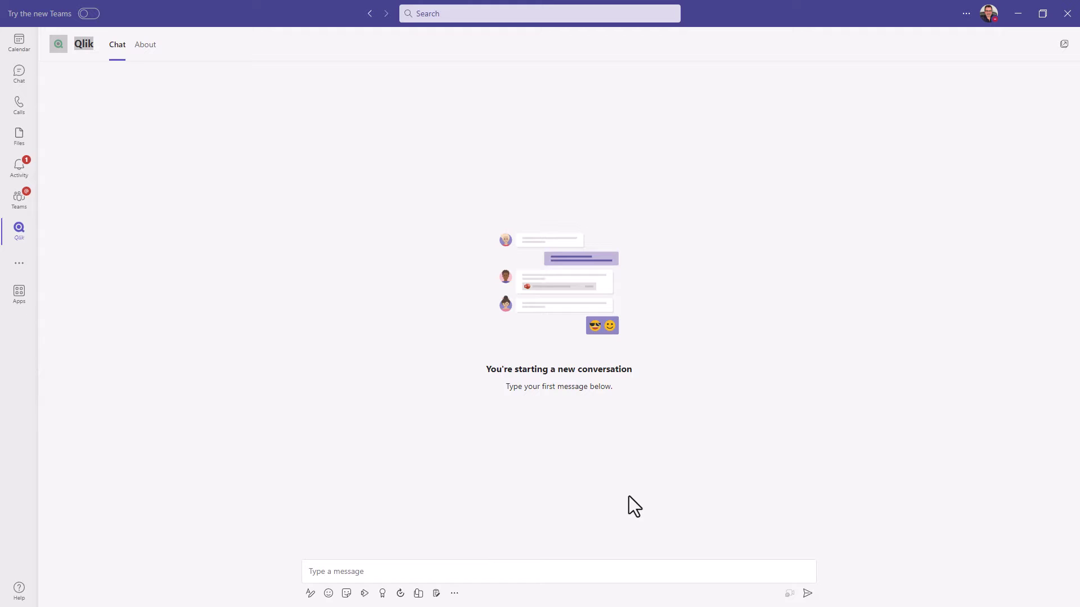
{"action": "left_click", "coordinate": [346, 569]}
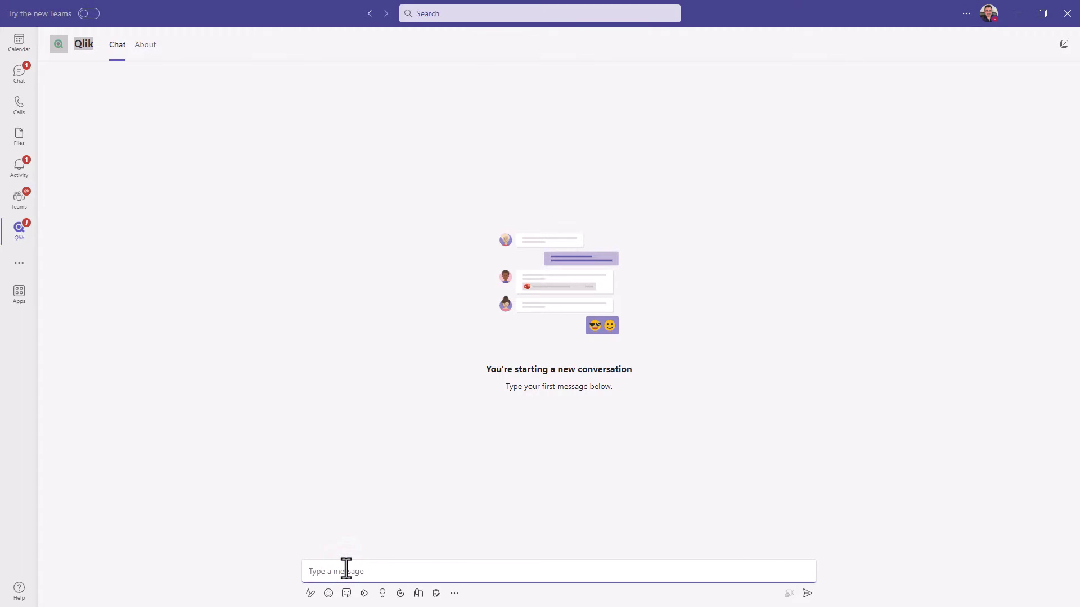
{"action": "left_click", "coordinate": [346, 570]}
Send 'login' to the Qlik bot, choose Sign In, and center the sign-in popup
{"action": "type", "text": "login"}
{"action": "key", "text": "Return"}
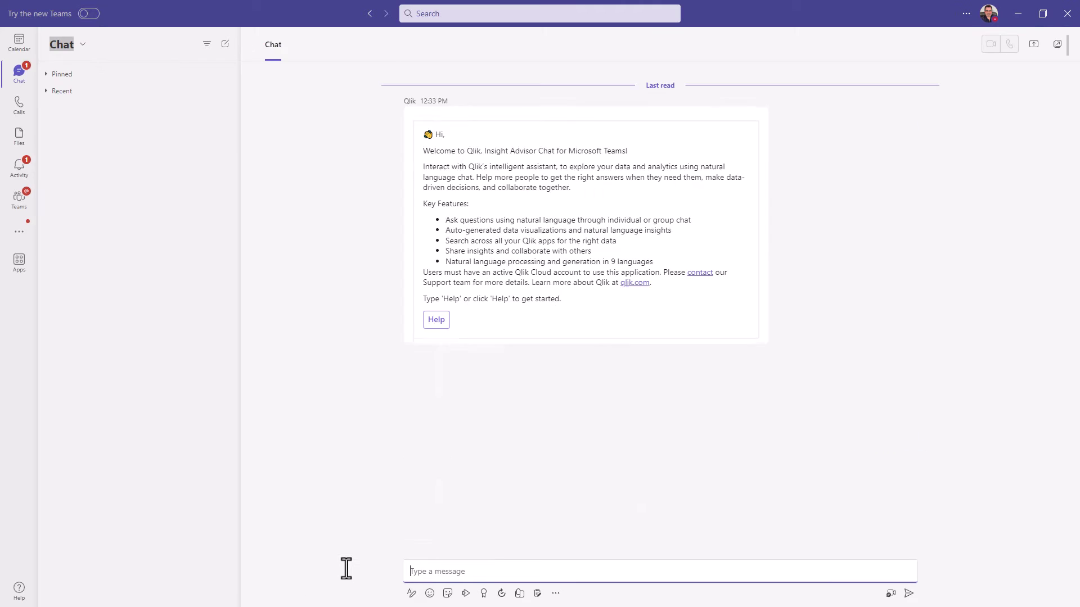
{"action": "left_click", "coordinate": [355, 247]}
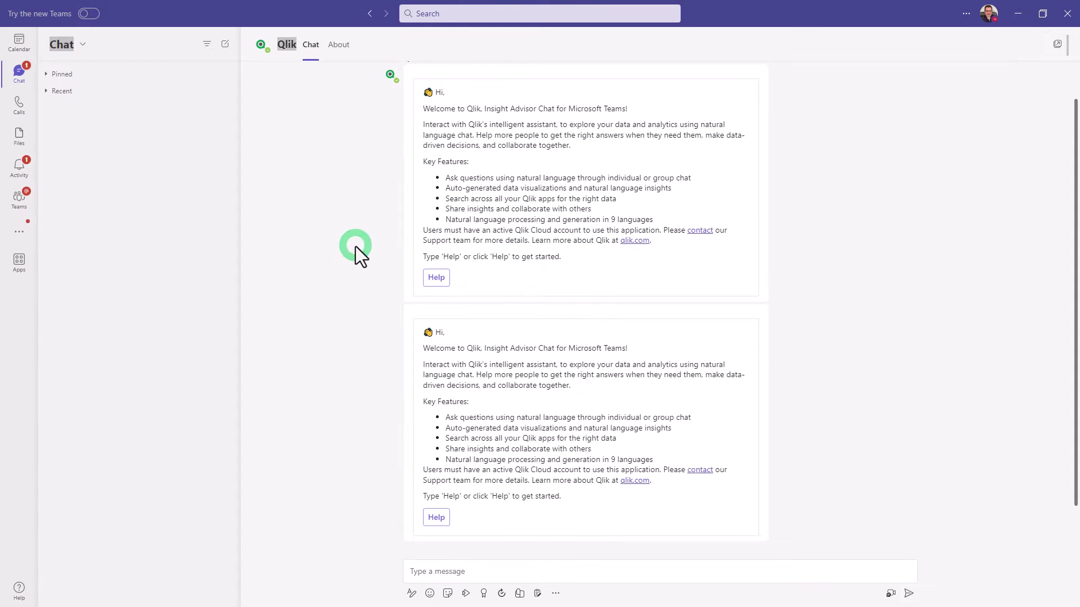
{"action": "scroll", "coordinate": [846, 507], "scroll_direction": "down", "scroll_amount": 2}
{"action": "scroll", "coordinate": [846, 507], "scroll_direction": "down", "scroll_amount": 1}
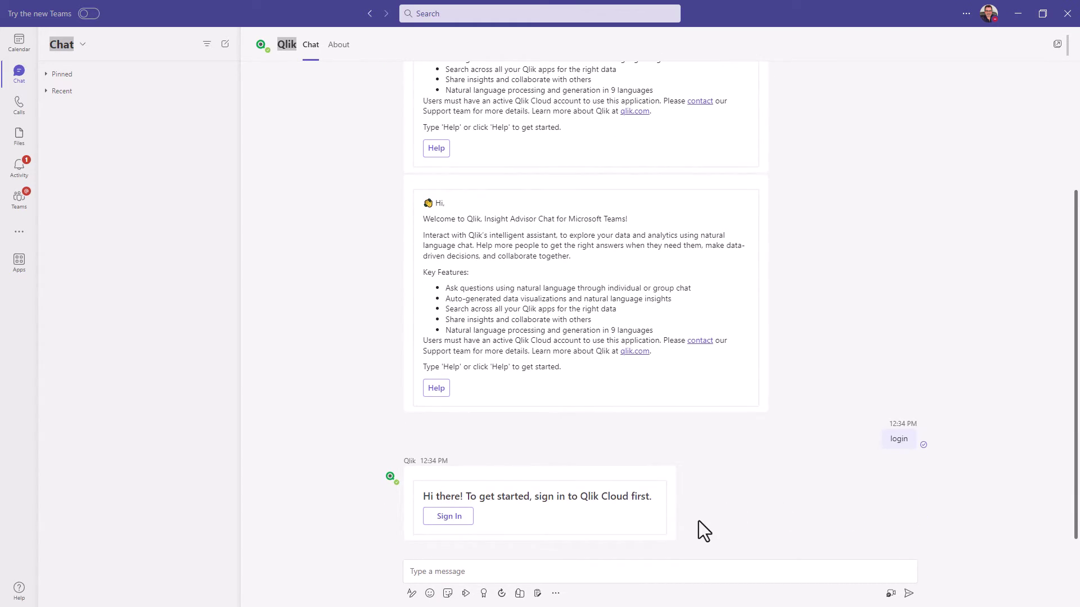
{"action": "left_click", "coordinate": [460, 520]}
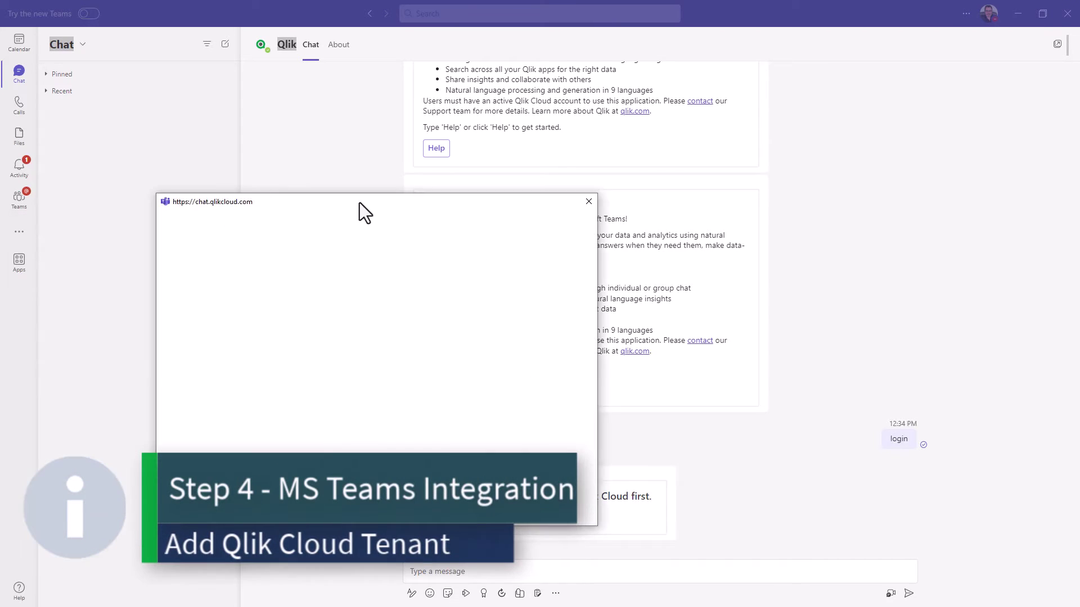
{"action": "left_click_drag", "start_coordinate": [411, 208], "coordinate": [478, 181]}
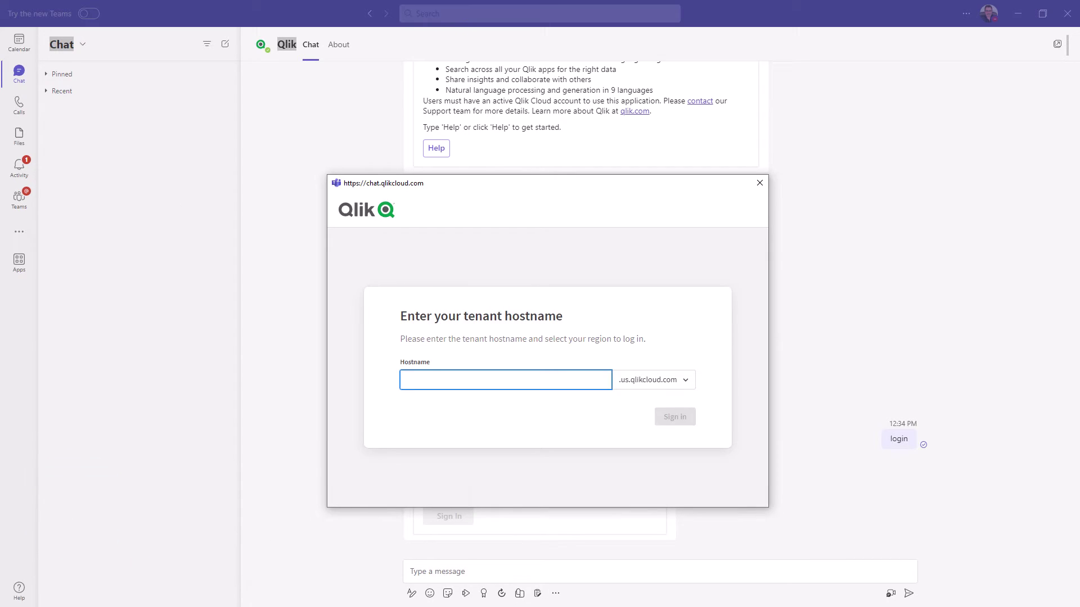
Switch to the Management Console, select the tenant name in the address bar, and open Settings
{"action": "key", "text": "alt+Tab"}
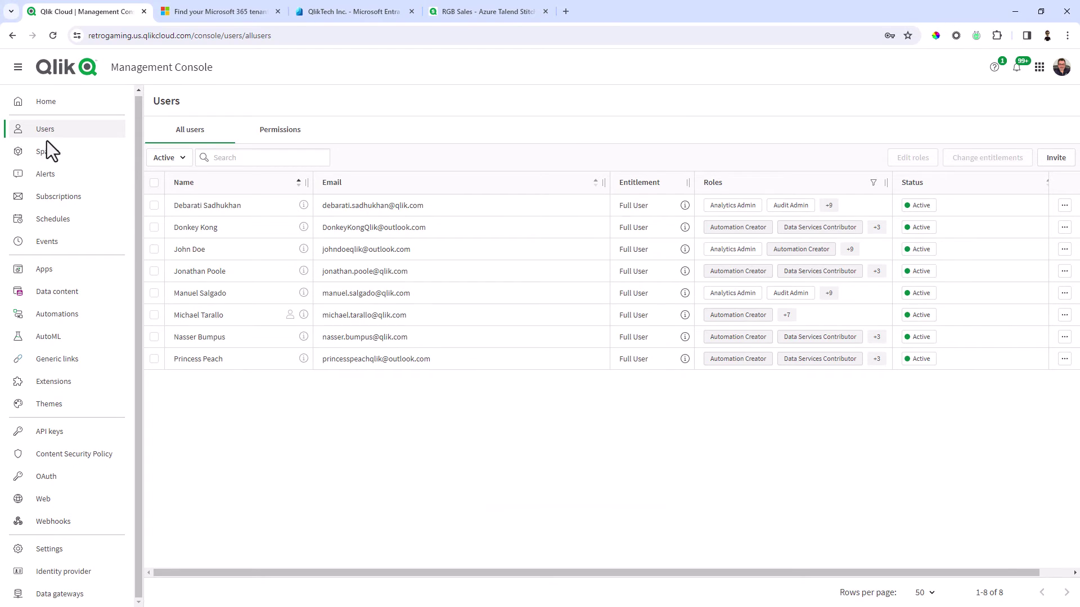
{"action": "double_click", "coordinate": [88, 36]}
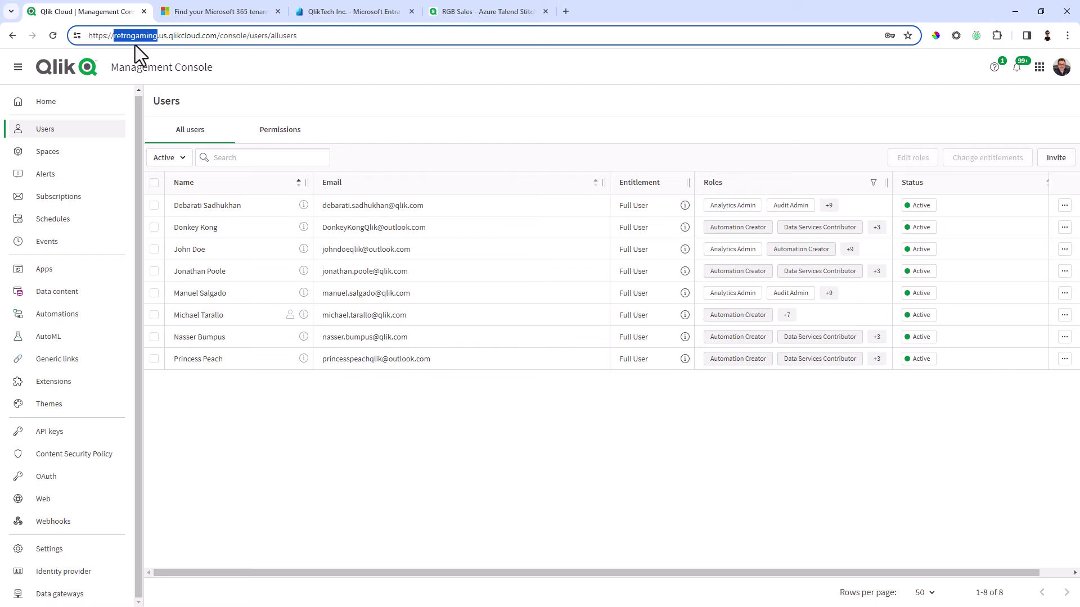
{"action": "left_click", "coordinate": [81, 546]}
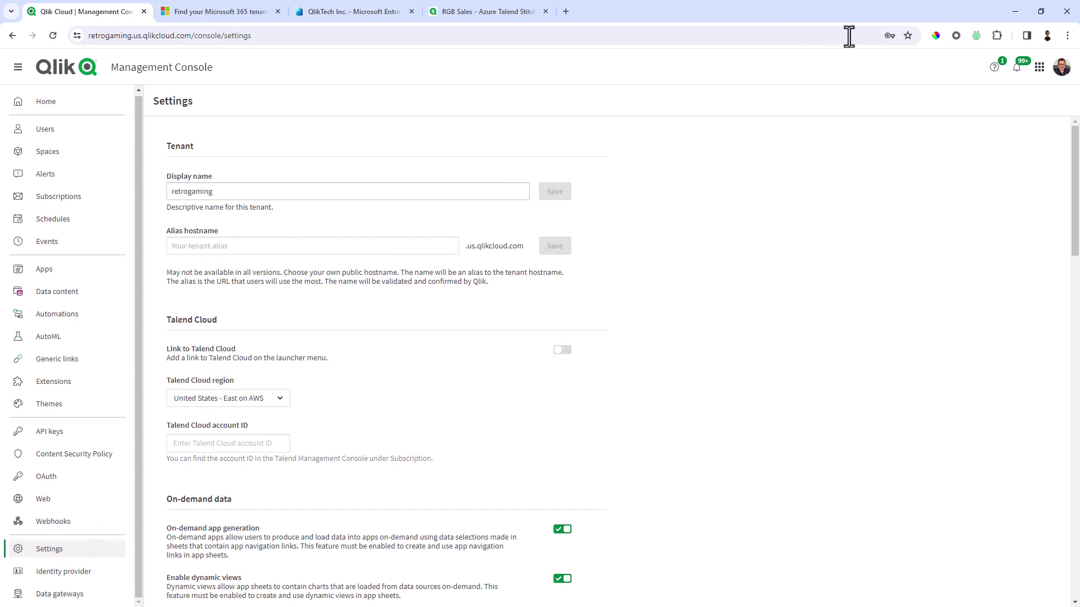
Sign in with tenant hostname 'retrogaming' and region .us.qlikcloud.com
{"action": "left_click", "coordinate": [1012, 13]}
{"action": "left_click", "coordinate": [482, 383]}
{"action": "type", "text": "retrogamin"}
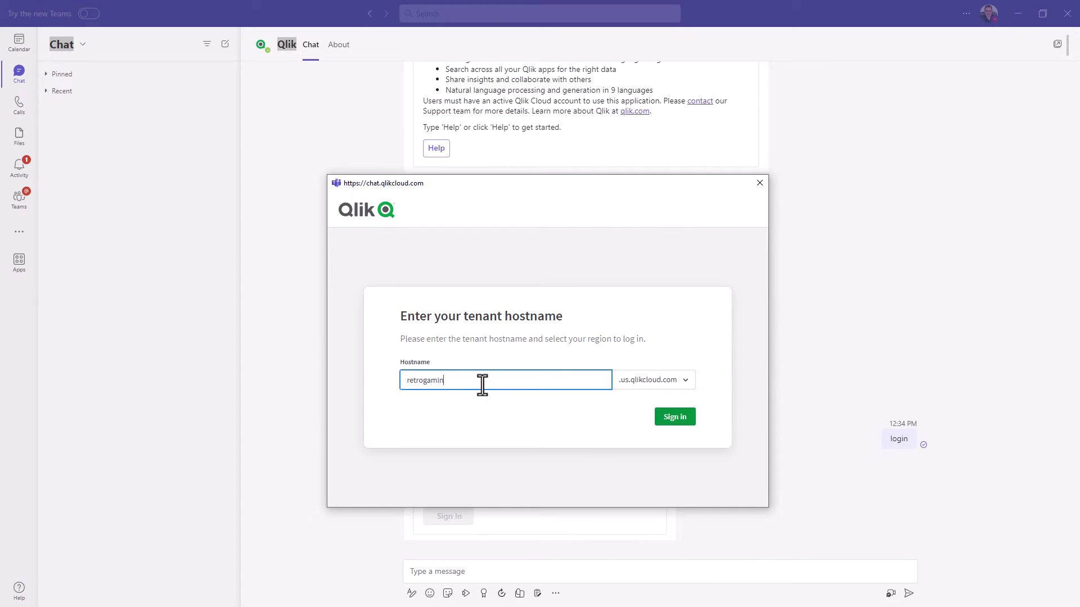
{"action": "type", "text": "g"}
{"action": "left_click", "coordinate": [678, 383]}
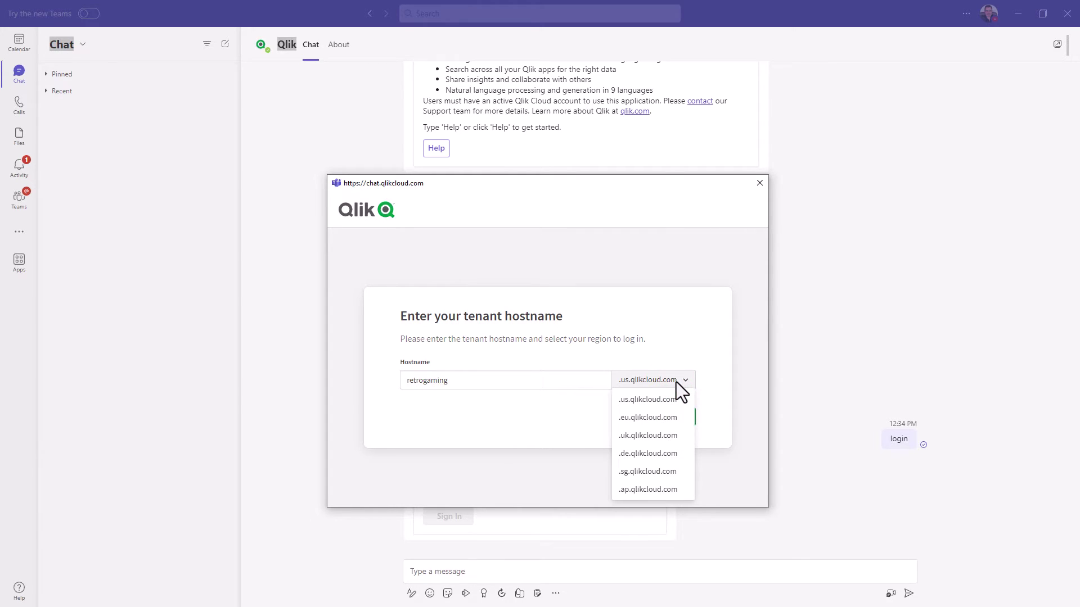
{"action": "left_click", "coordinate": [676, 382]}
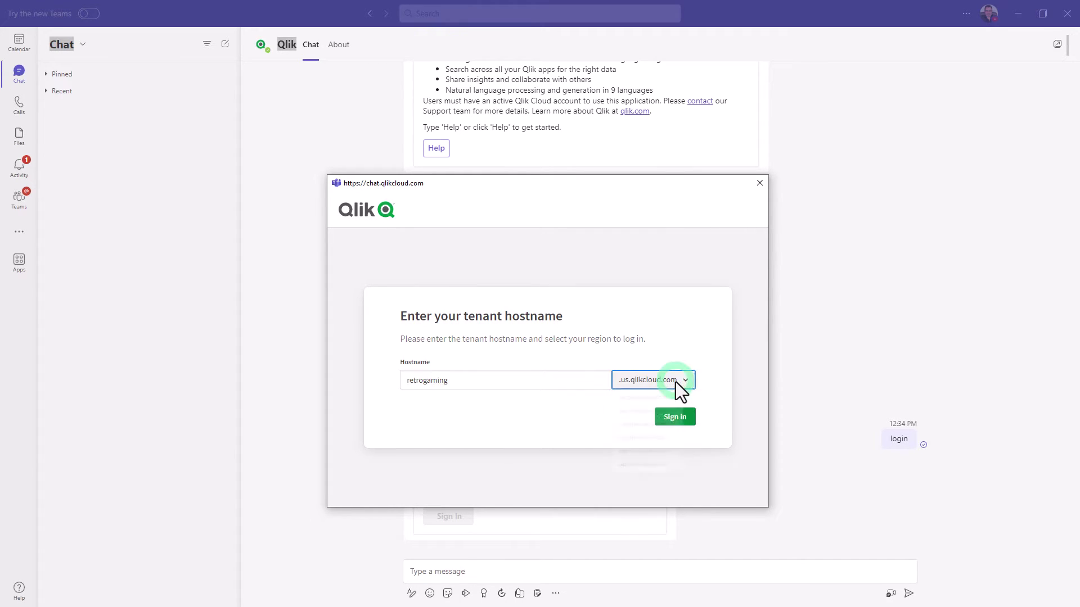
{"action": "left_click", "coordinate": [675, 418]}
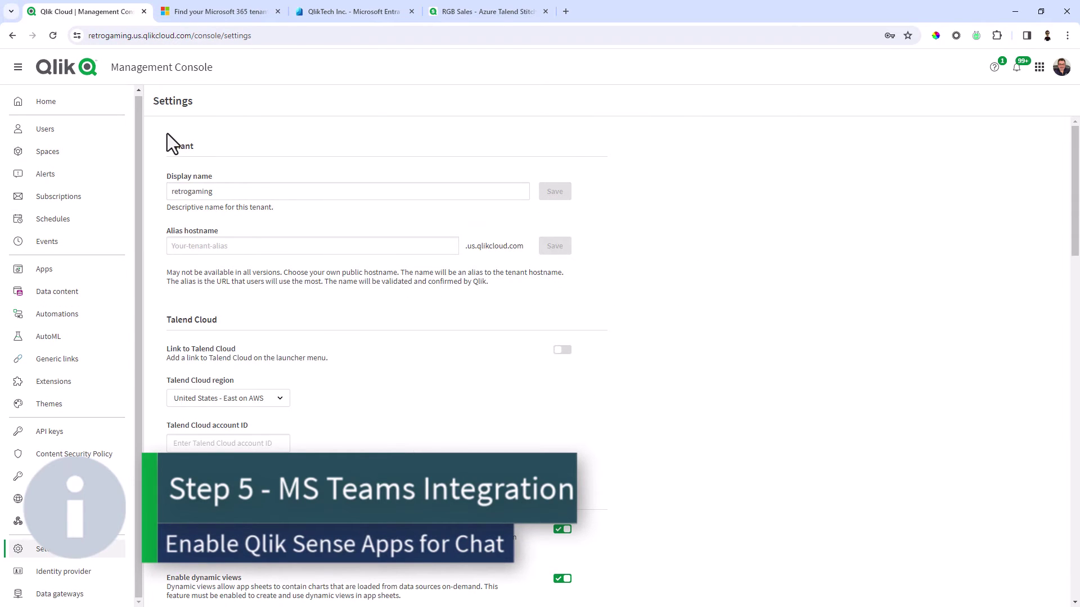
Open Insight Advisor in Analytics Services and ask it to show available apps
{"action": "left_click", "coordinate": [487, 11]}
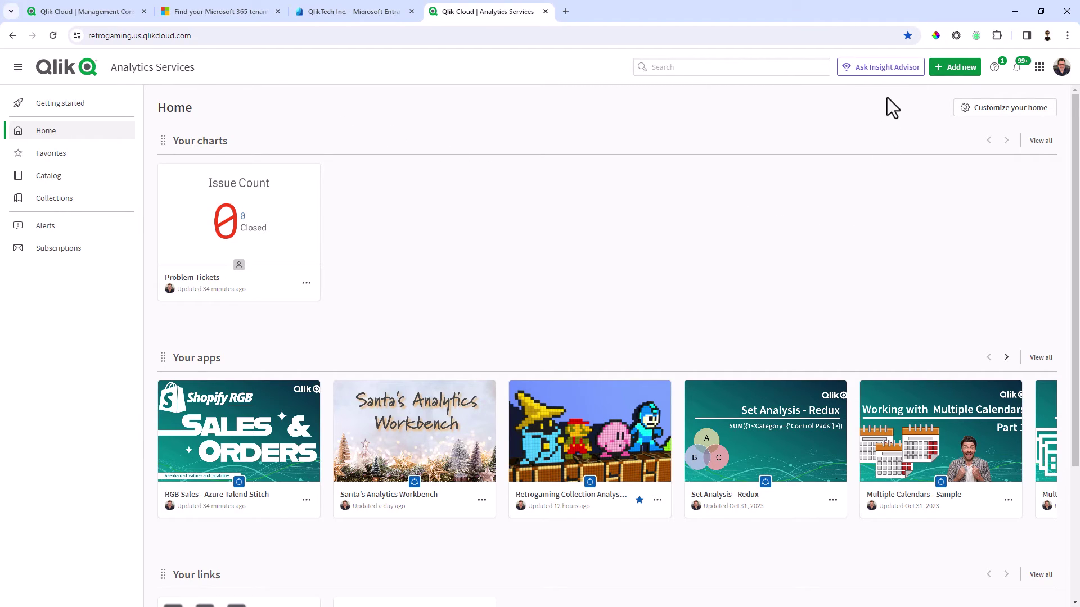
{"action": "left_click", "coordinate": [889, 79]}
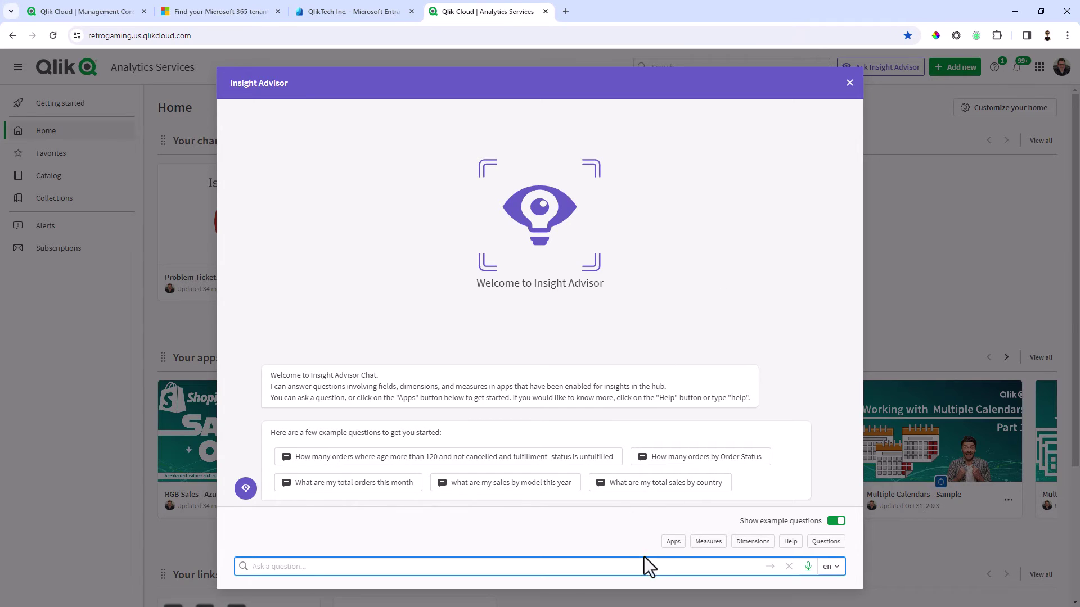
{"action": "left_click", "coordinate": [675, 551]}
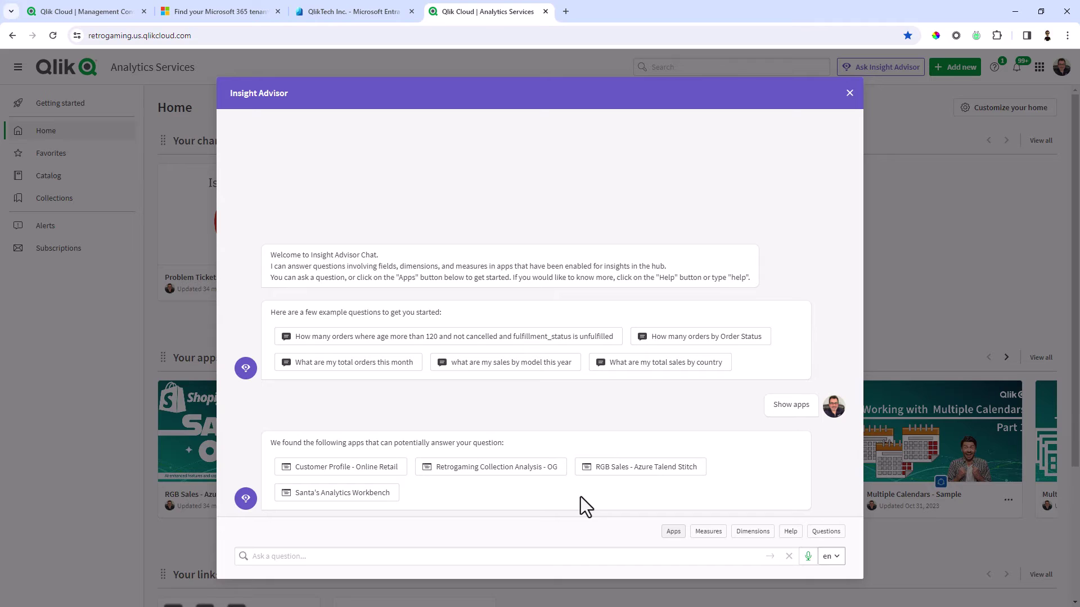
Open the RGB Sales - Azure Talend Stitch app, check its settings, and show the logical model's Location and order_data groups
{"action": "left_click", "coordinate": [849, 93]}
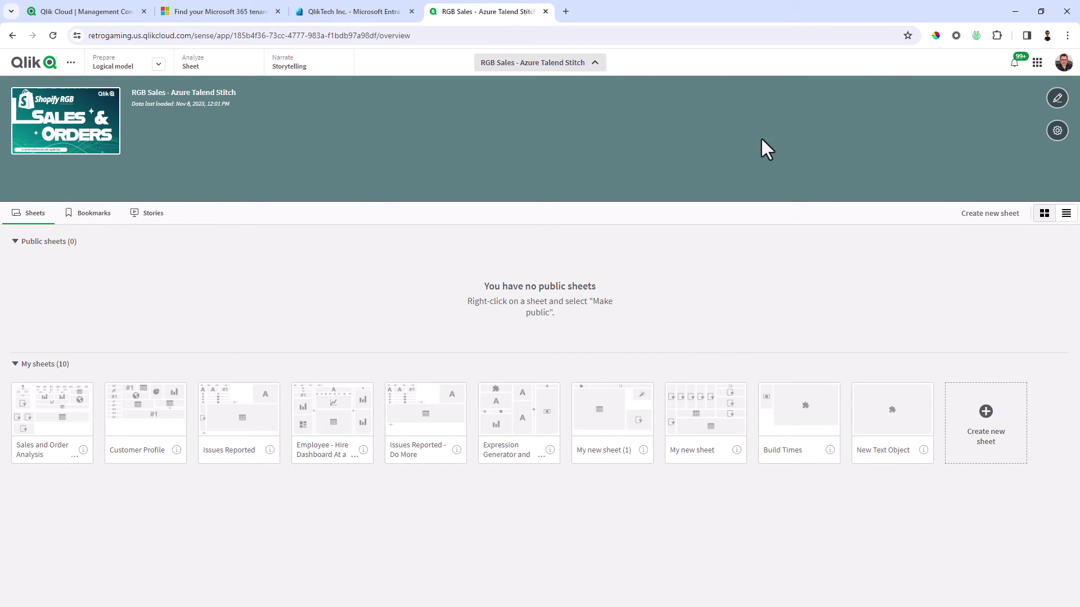
{"action": "left_click", "coordinate": [564, 63]}
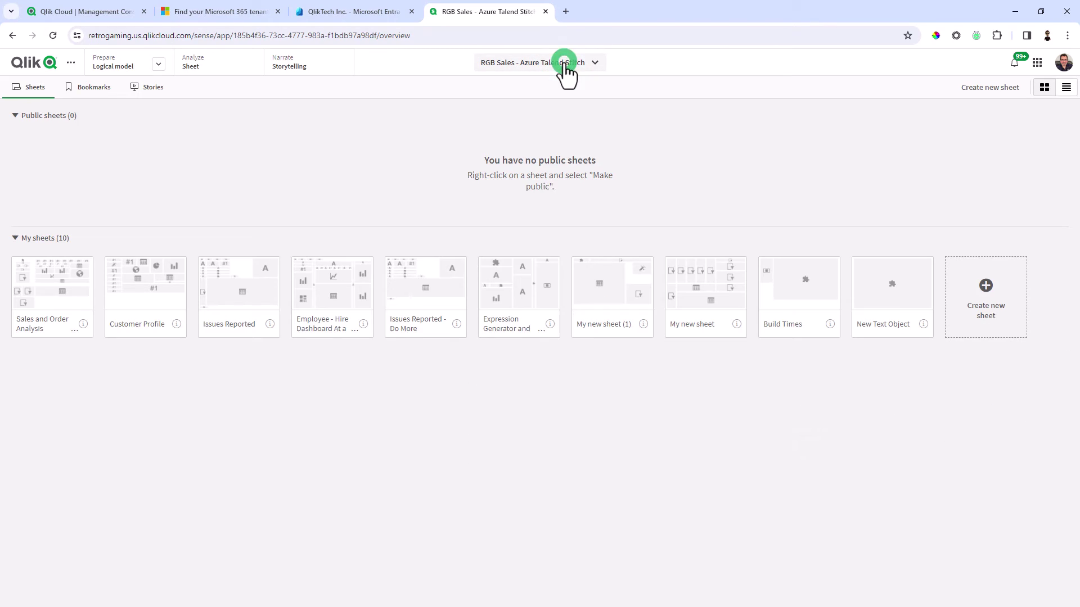
{"action": "left_click", "coordinate": [565, 64]}
{"action": "left_click", "coordinate": [1057, 131]}
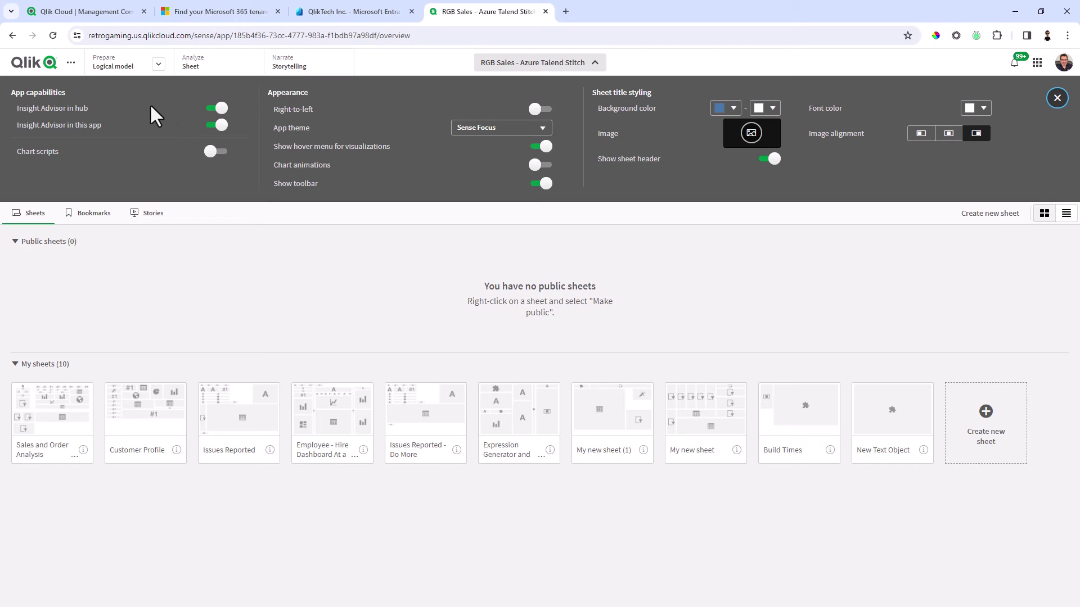
{"action": "left_click", "coordinate": [128, 70]}
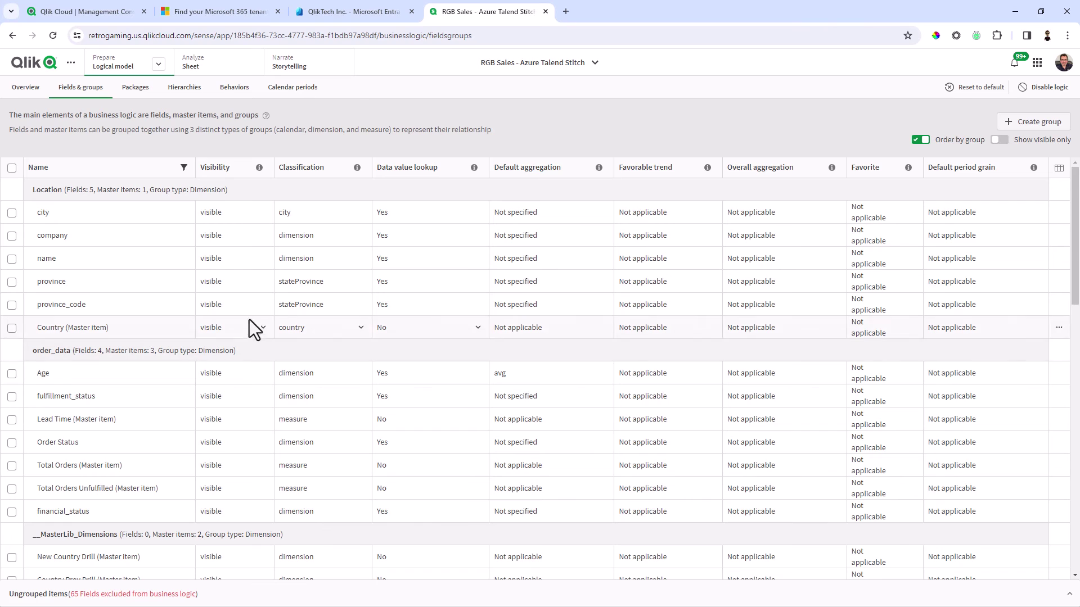
Turn on 'Insight Advisor in hub' in the RGB Sales app settings, keeping in-app Insight Advisor enabled
{"action": "left_click", "coordinate": [491, 62]}
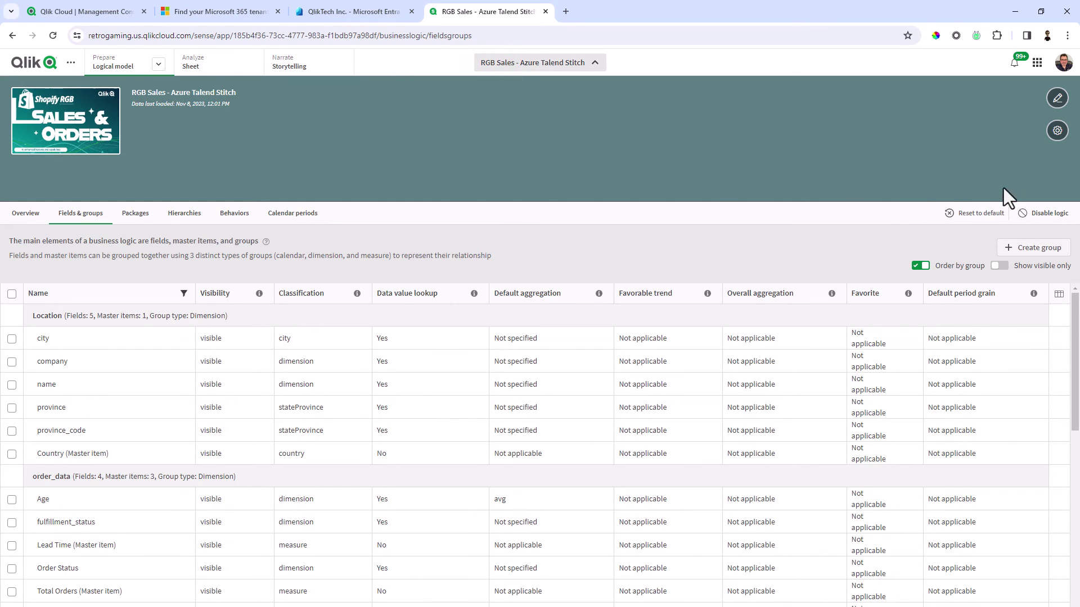
{"action": "left_click", "coordinate": [1056, 131]}
{"action": "left_click", "coordinate": [217, 108]}
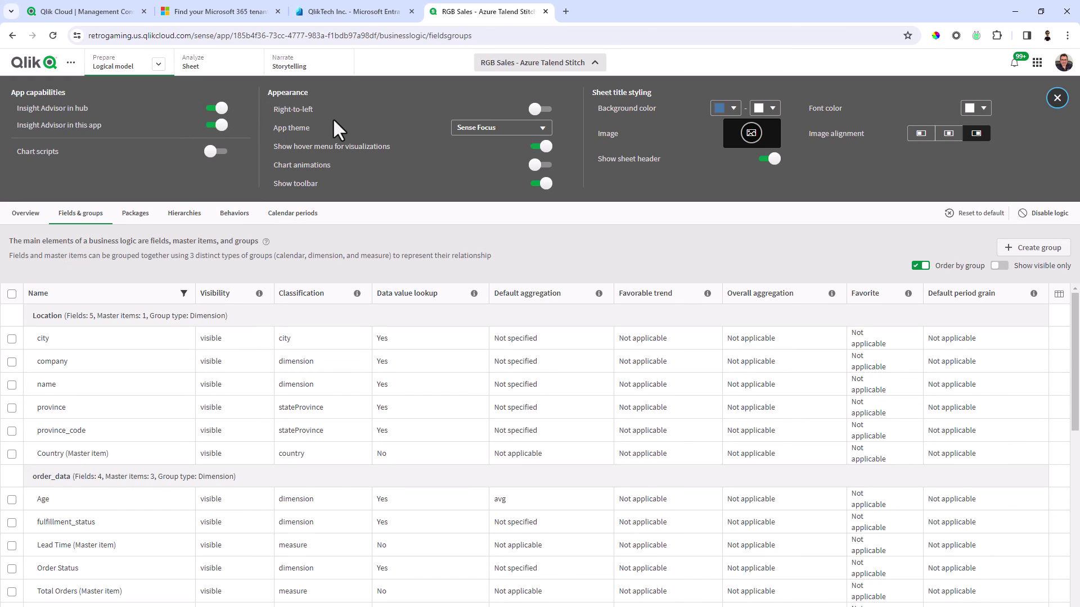
Send 'apps' to the Qlik bot in Teams to list the four available apps
{"action": "left_click", "coordinate": [1015, 11]}
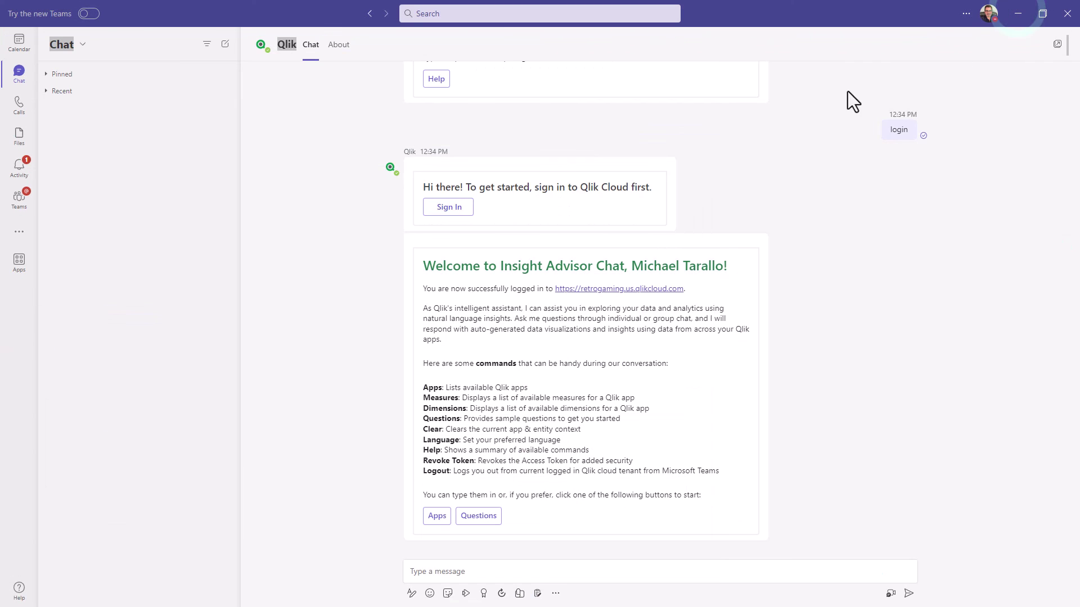
{"action": "left_click", "coordinate": [473, 570]}
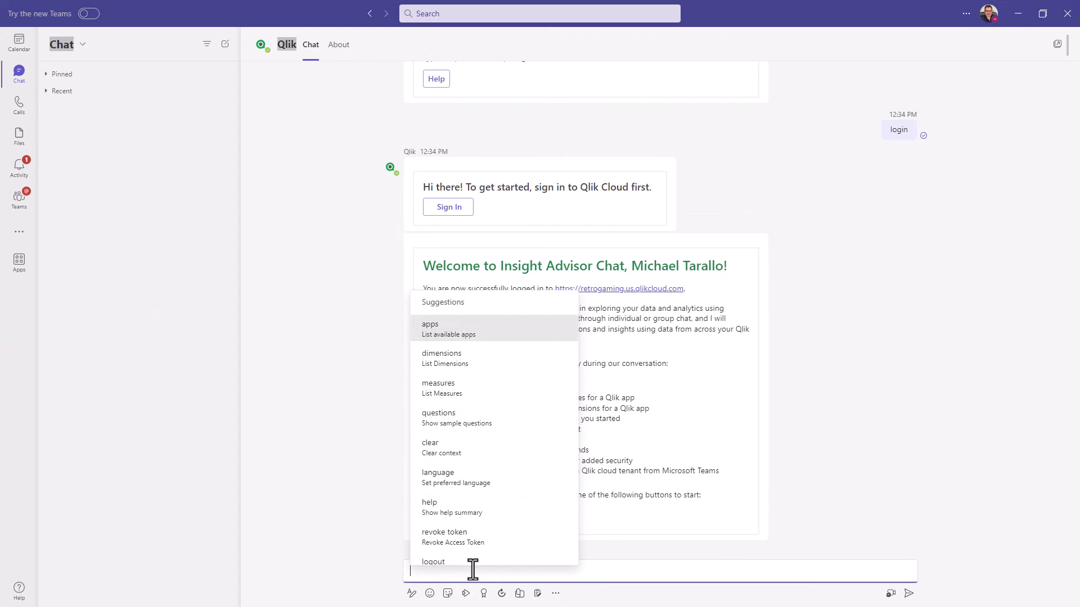
{"action": "type", "text": "apps"}
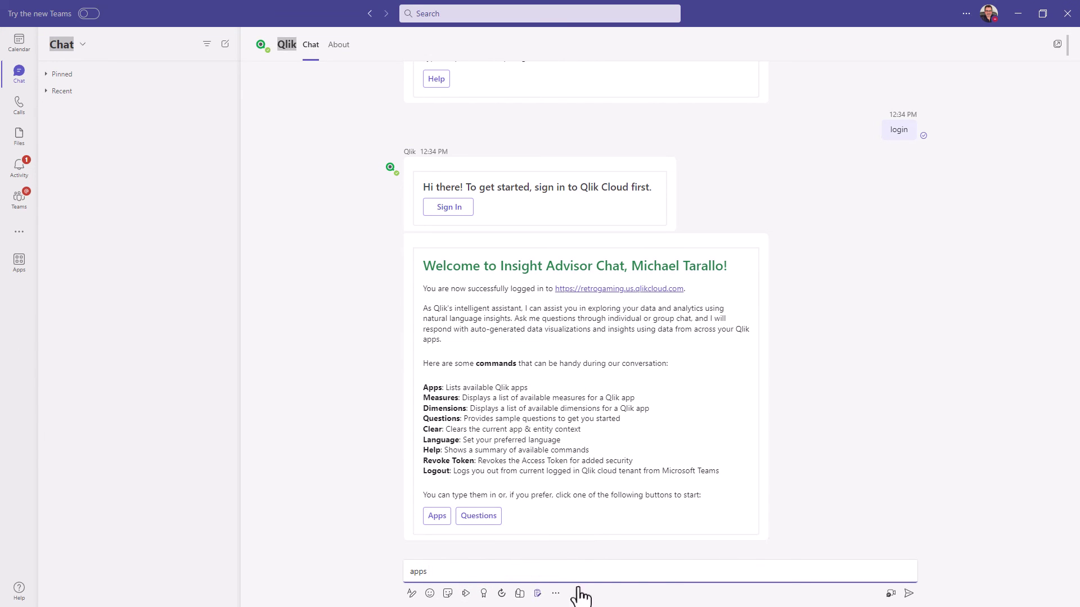
{"action": "left_click", "coordinate": [909, 594]}
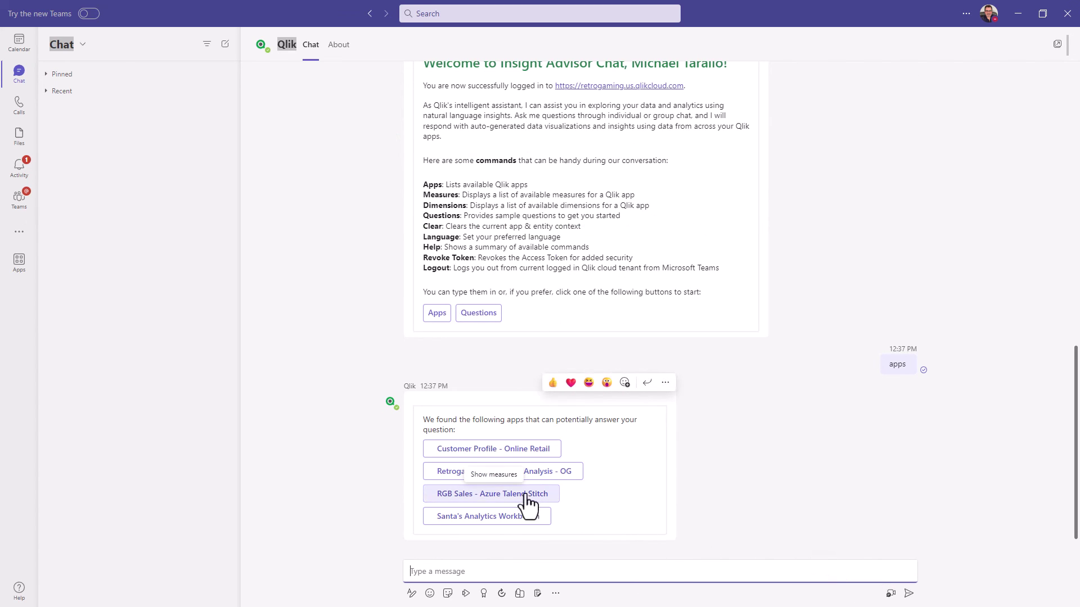
Ask the Qlik bot 'gross sales this year' to chart the $ 28836.12 total
{"action": "left_click", "coordinate": [562, 574]}
{"action": "type", "text": "gross sales"}
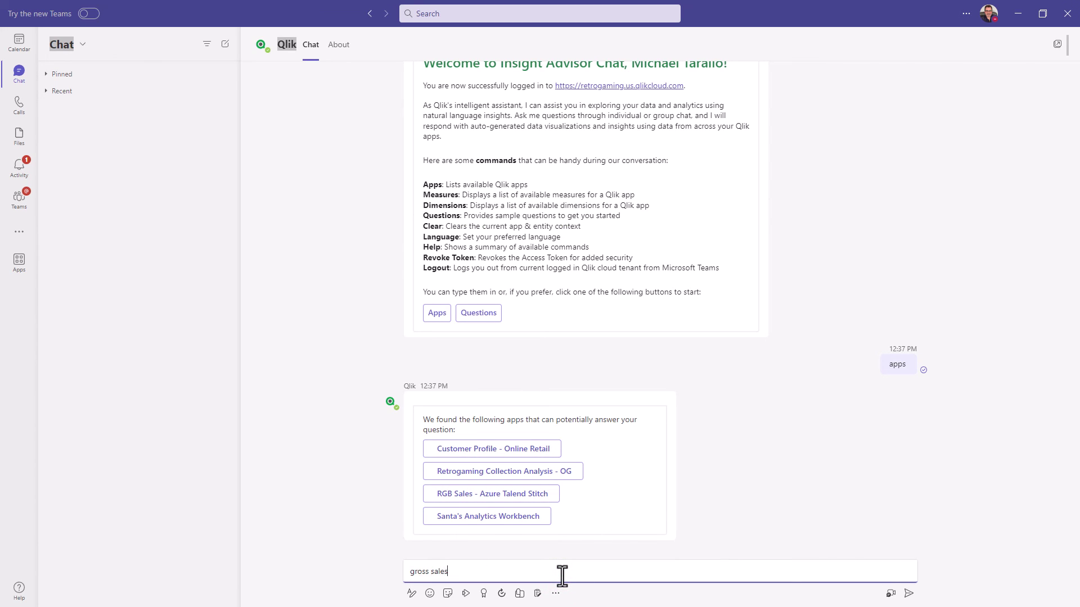
{"action": "type", "text": " this year"}
{"action": "key", "text": "Return"}
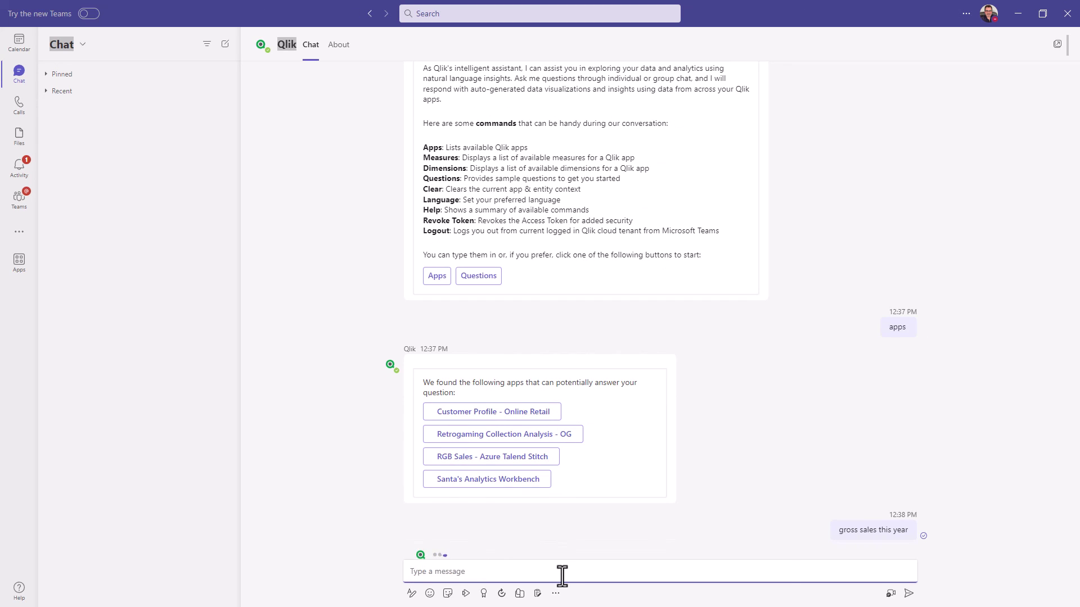
{"action": "mouse_move", "coordinate": [424, 552]}
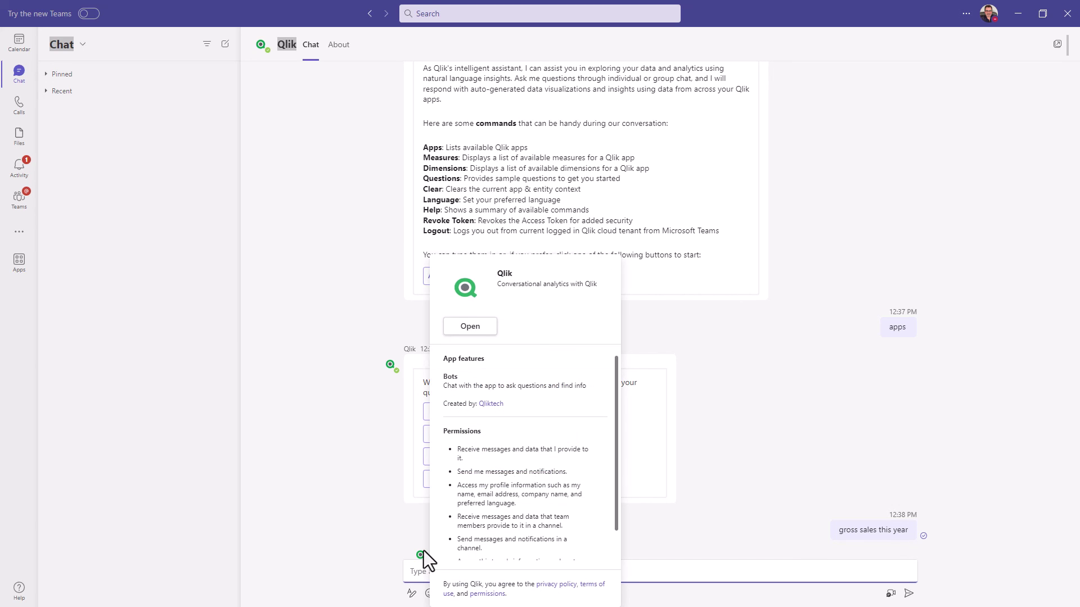